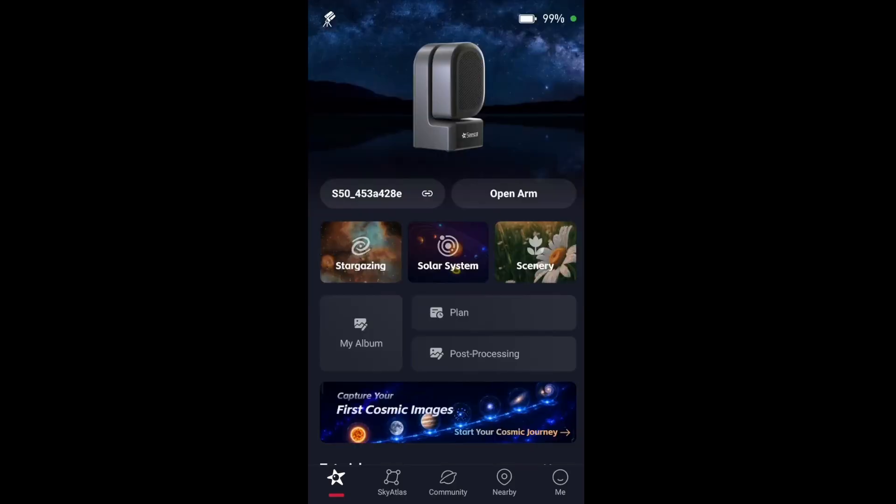
# Enter Stargazing mode without choosing a target and move the telescope arm upward at fast speed with the joystick.
pyautogui.click(357, 247)
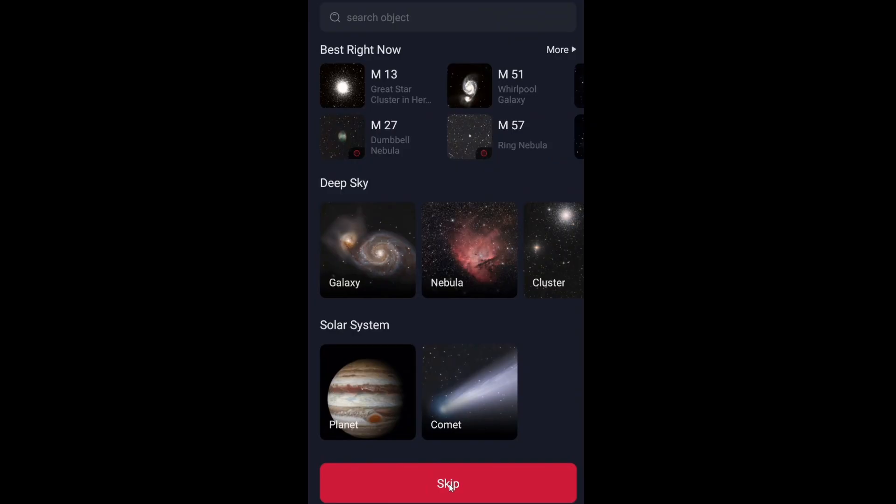
pyautogui.click(451, 485)
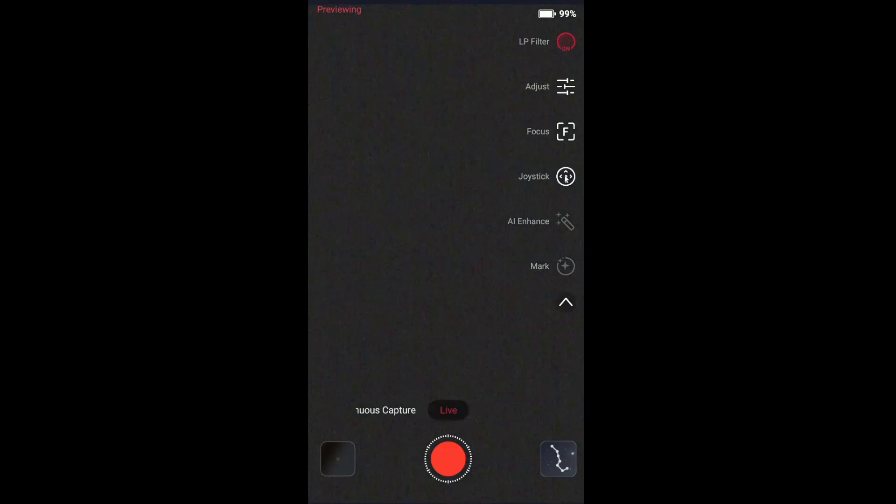
pyautogui.click(566, 177)
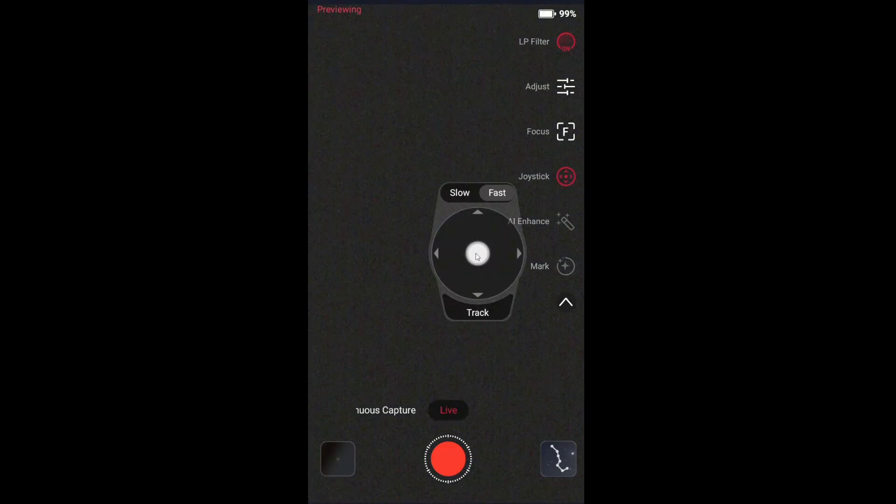
pyautogui.moveTo(476, 254); pyautogui.dragTo(478, 213)
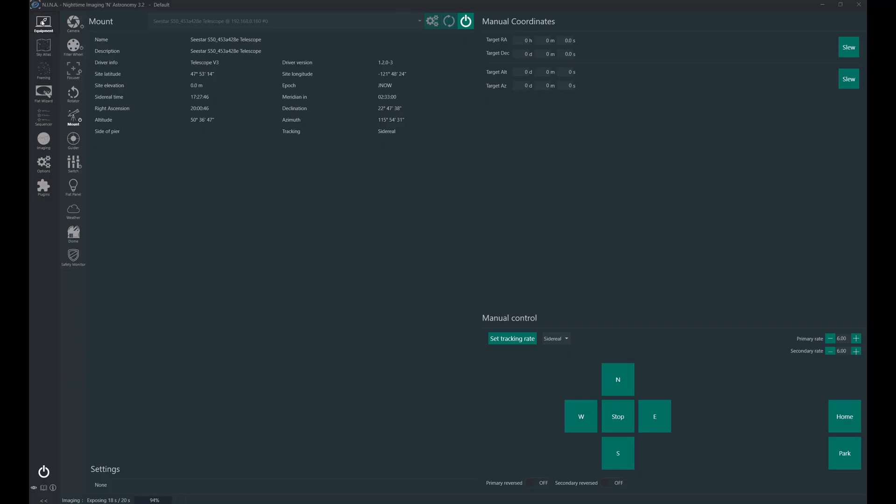
# Switch to N.I.N.A. and review the Seestar's connected camera, filter wheel and dew heater switch.
pyautogui.click(73, 22)
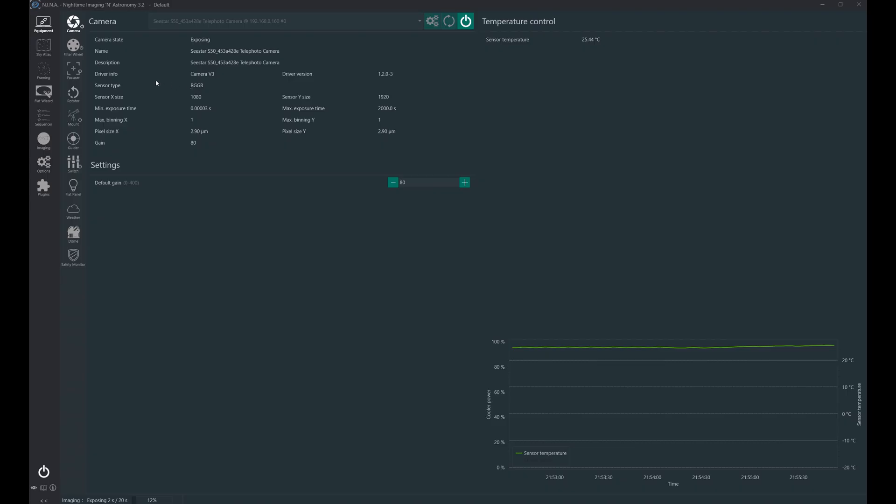
pyautogui.click(72, 47)
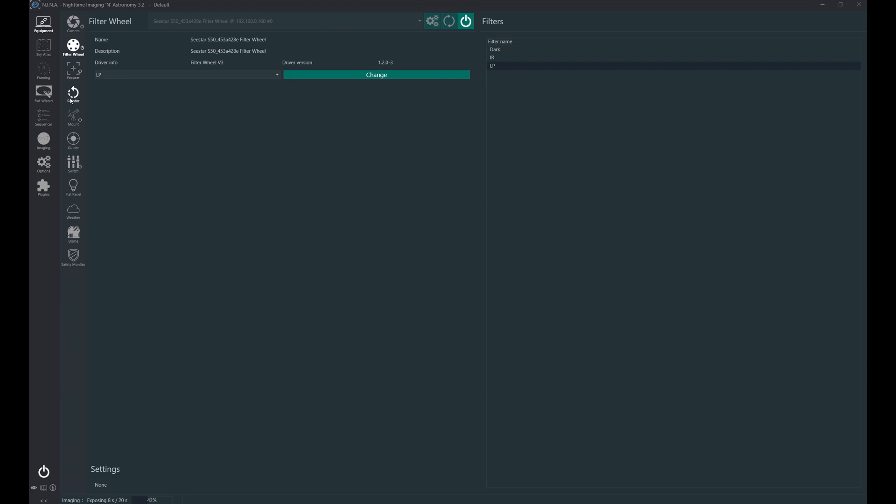
pyautogui.click(73, 162)
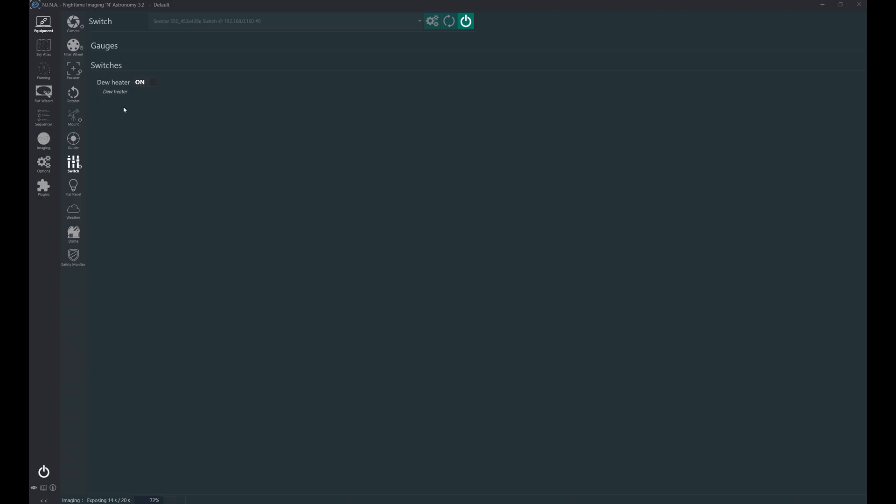
# Review the framing of M 27 and the target sequence set up for it.
pyautogui.click(46, 75)
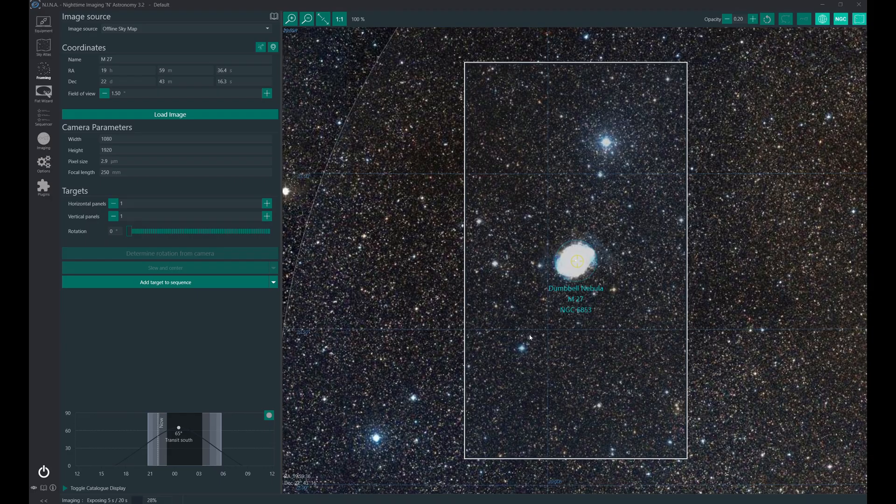
pyautogui.click(47, 117)
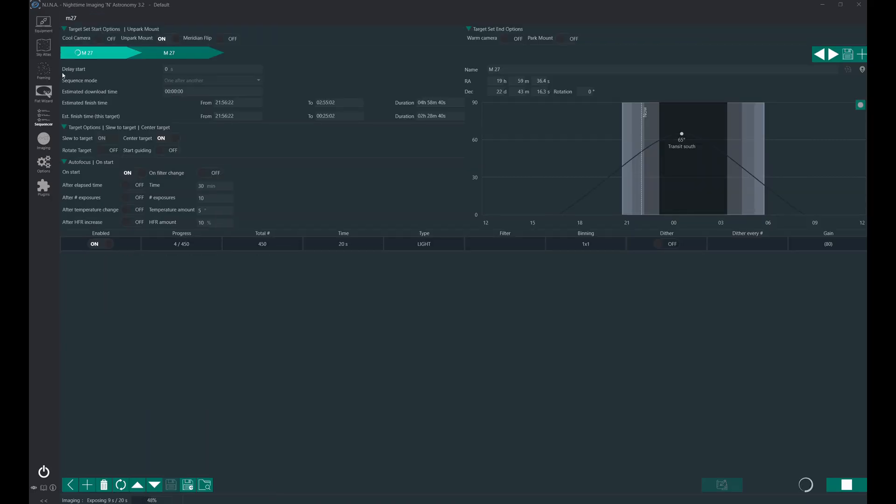
pyautogui.moveTo(76, 56)
pyautogui.moveTo(166, 55)
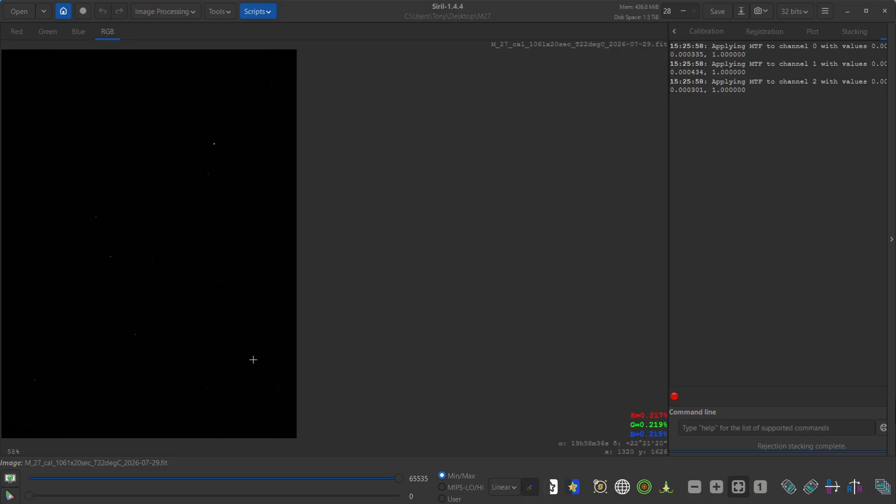
# In Siril, display the M 27 stack with AutoStretch and crop it to about 1055 × 1695 px, excluding the ragged stacking edges.
pyautogui.click(501, 488)
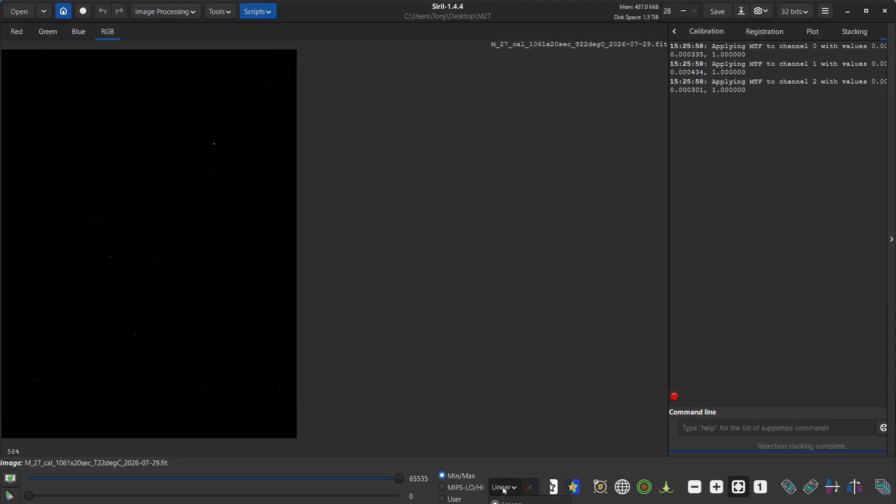
pyautogui.click(517, 503)
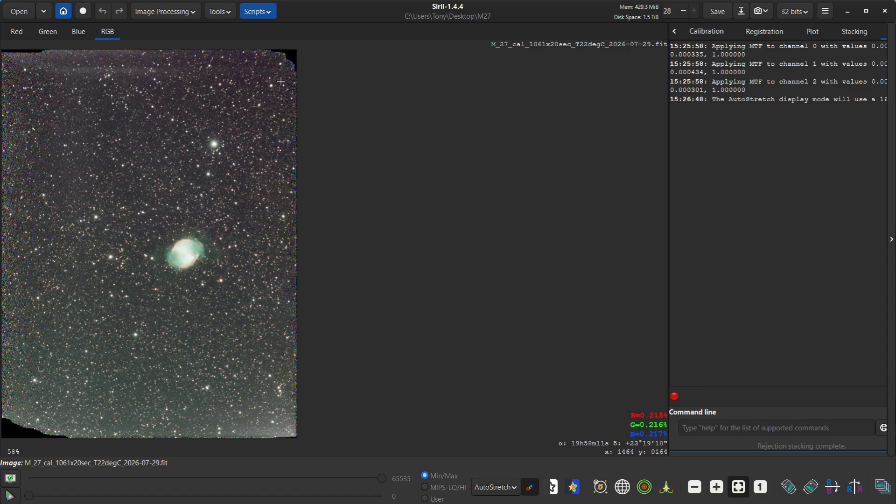
pyautogui.moveTo(281, 82); pyautogui.dragTo(79, 404)
pyautogui.rightClick(110, 176)
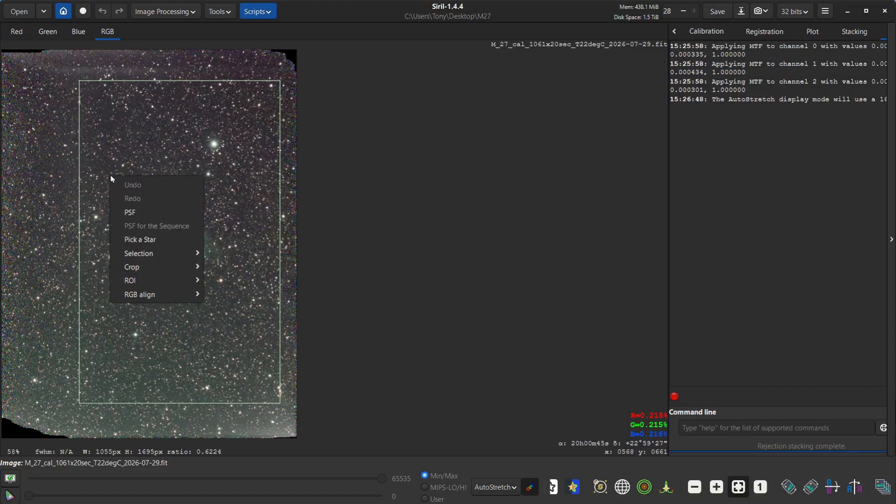
pyautogui.moveTo(194, 267)
pyautogui.click(222, 266)
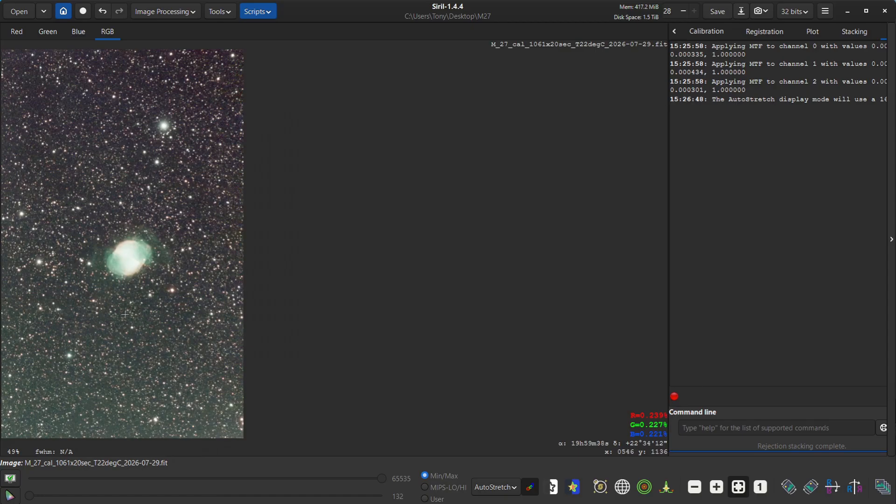
# Run the GraXpert AI background extraction script on the cropped image with 0.50 smoothing and subtraction correction, then minimize its window.
pyautogui.click(270, 10)
pyautogui.moveTo(280, 44)
pyautogui.moveTo(389, 44)
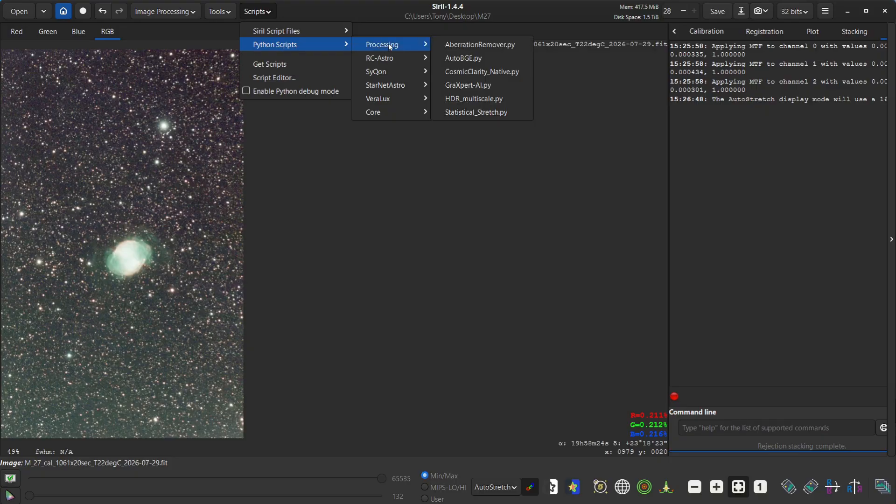
pyautogui.click(464, 85)
pyautogui.click(503, 326)
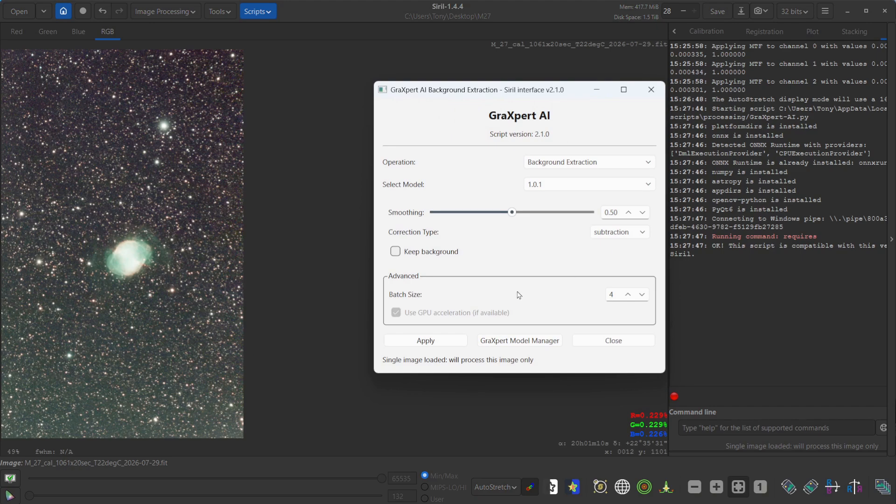
pyautogui.click(427, 342)
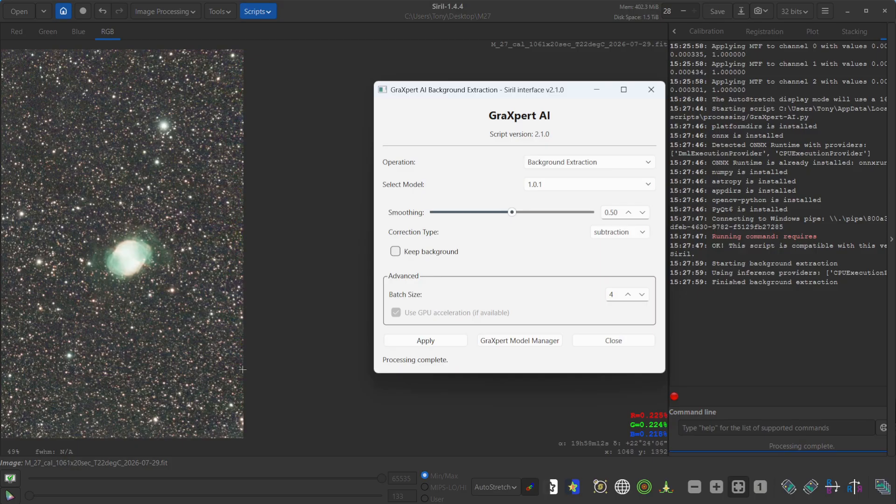
pyautogui.click(597, 89)
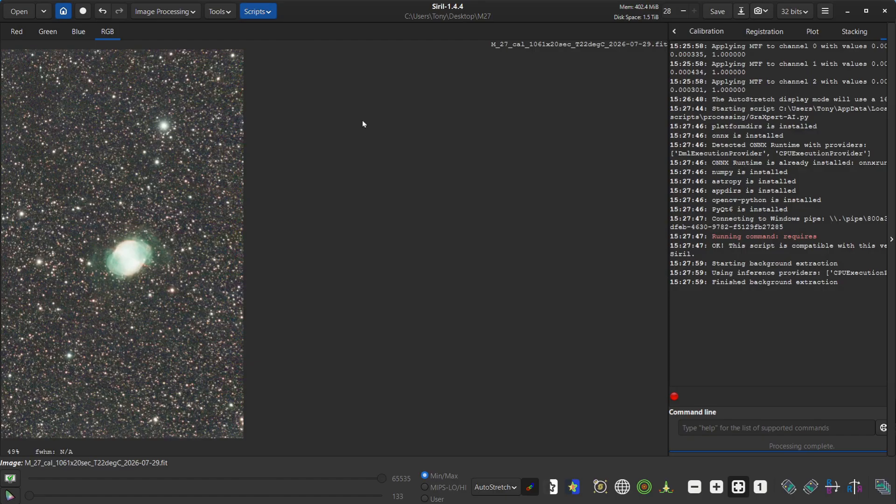
# Plate-solve the image using 252 mm focal length and 2.90 µm pixel size, and review the solution in the log.
pyautogui.click(222, 12)
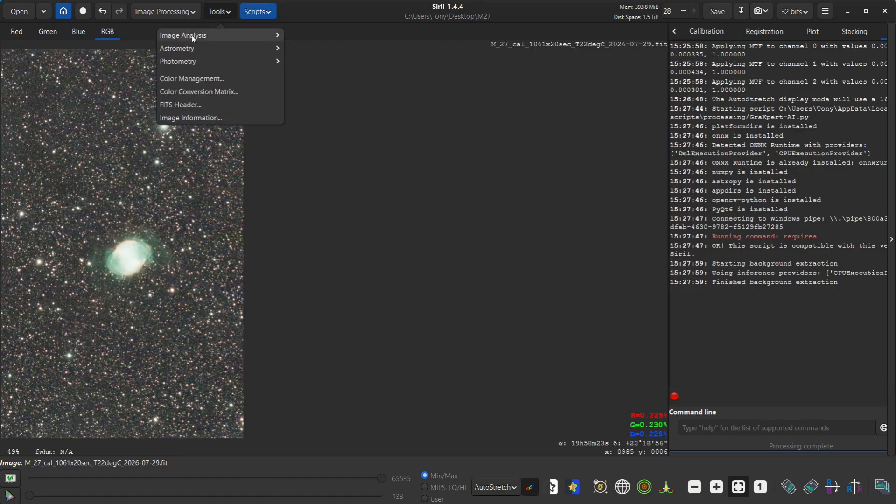
pyautogui.click(180, 48)
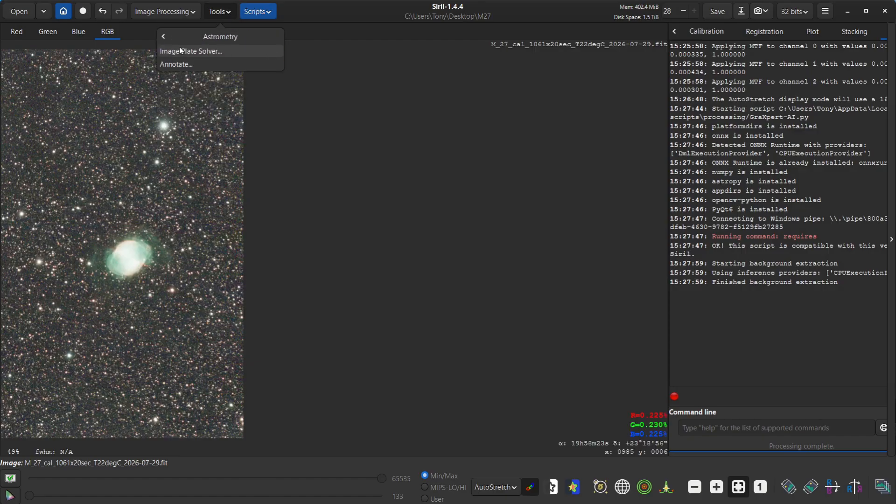
pyautogui.click(204, 54)
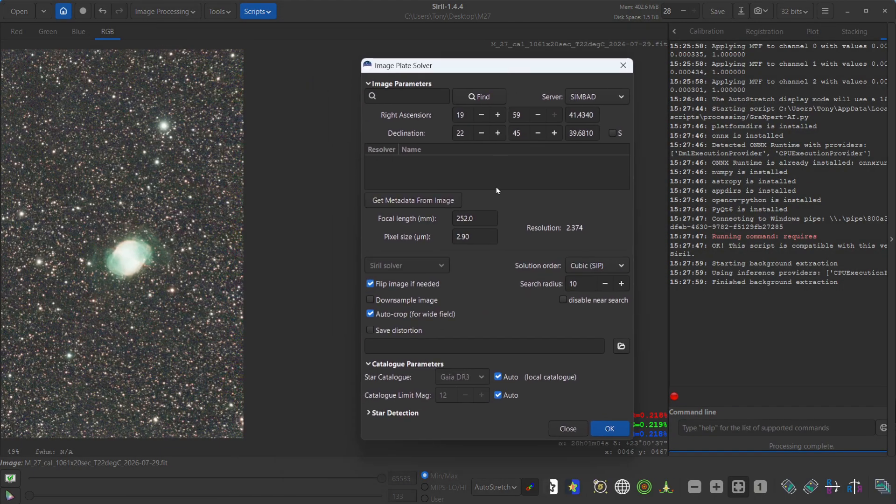
pyautogui.click(608, 429)
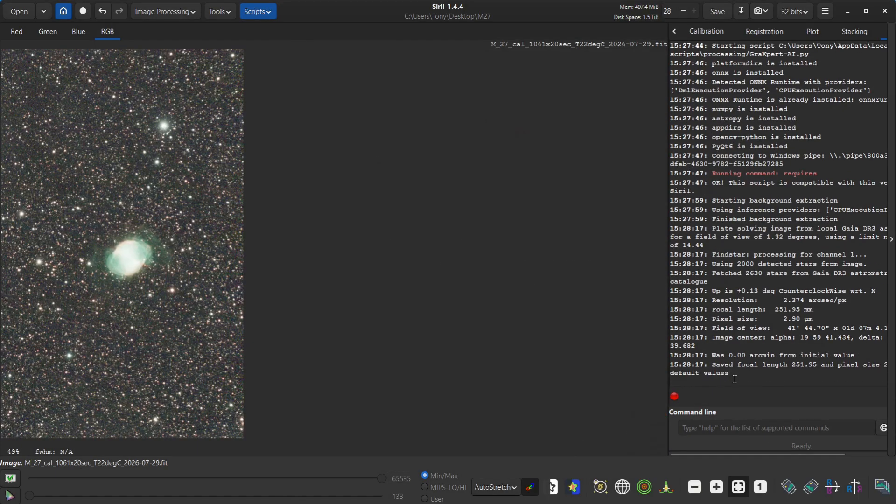
pyautogui.moveTo(734, 376); pyautogui.dragTo(666, 255)
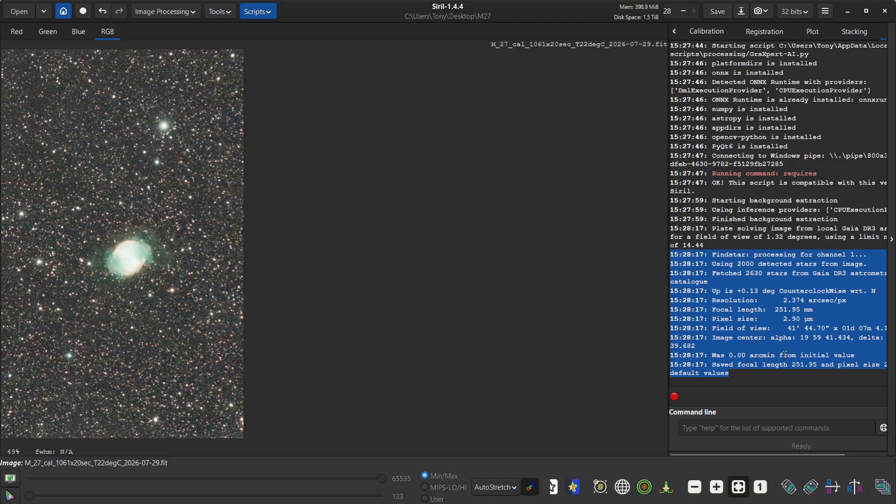
pyautogui.click(746, 379)
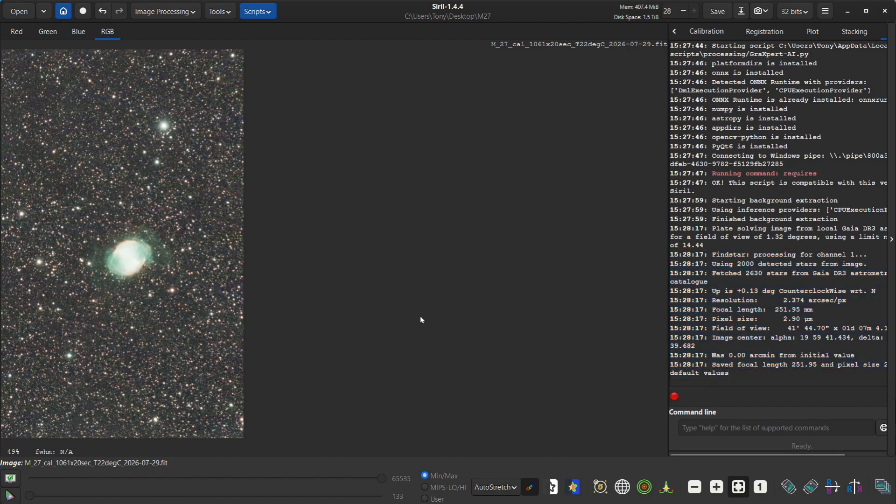
# Apply Spectrophotometric Color Calibration with the ZWO Seestar S50 sensor, ZWO Seestar LP filter and Average Spiral Galaxy white reference.
pyautogui.click(145, 14)
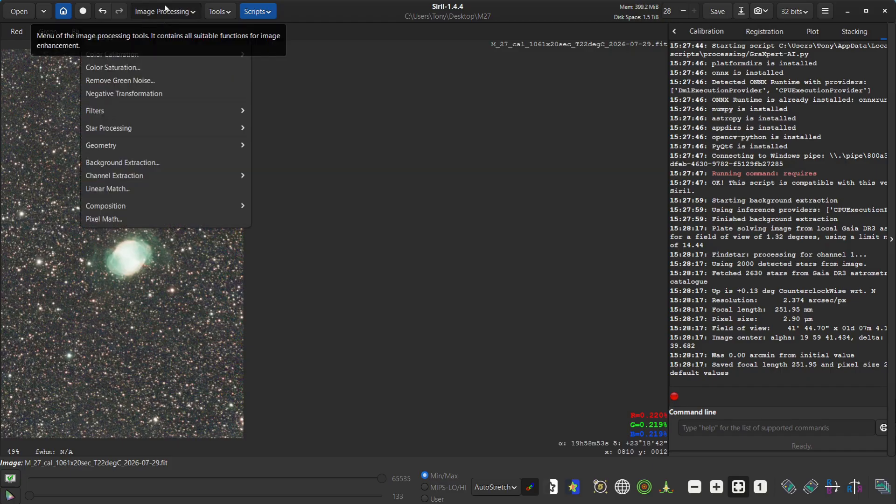
pyautogui.click(105, 54)
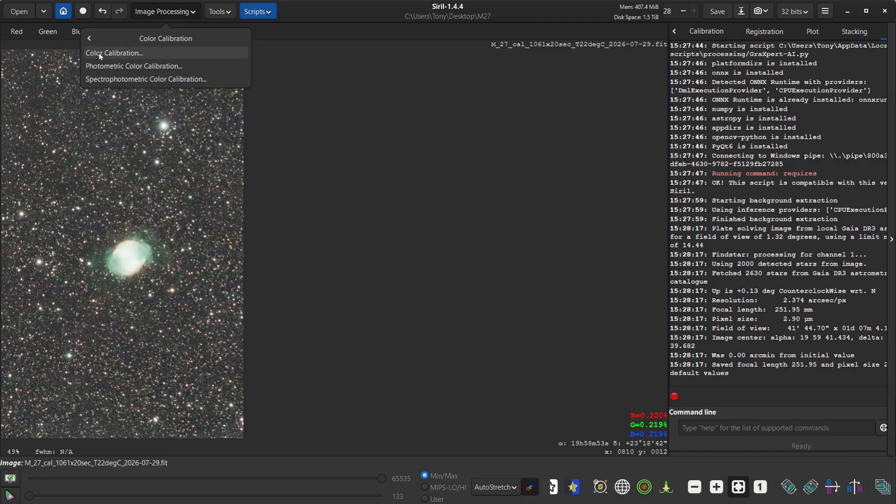
pyautogui.click(106, 80)
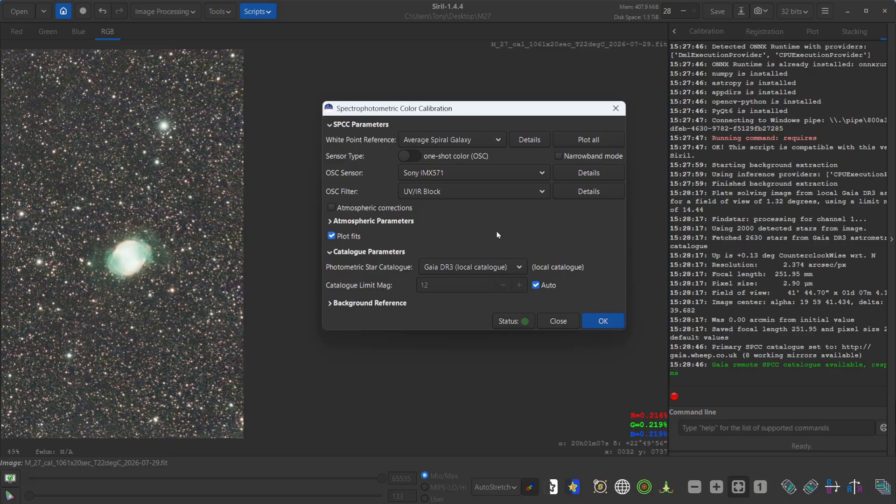
pyautogui.click(434, 174)
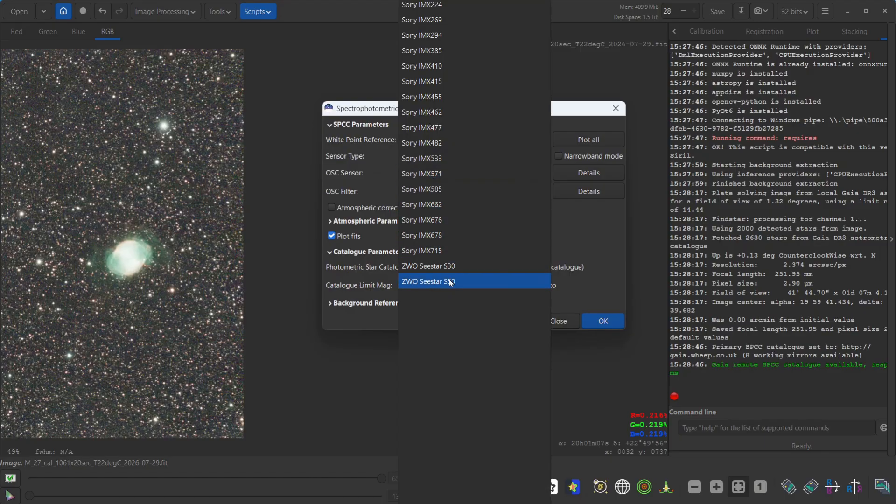
pyautogui.click(451, 282)
pyautogui.click(430, 191)
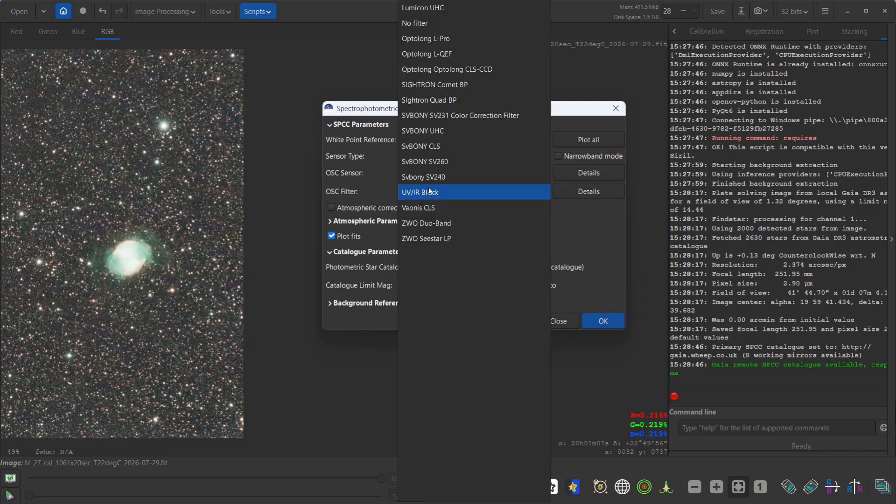
pyautogui.click(430, 239)
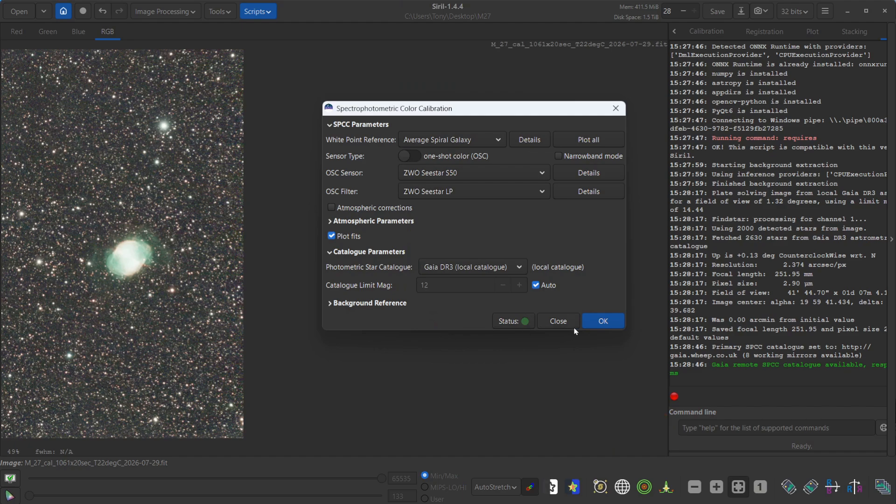
pyautogui.click(602, 322)
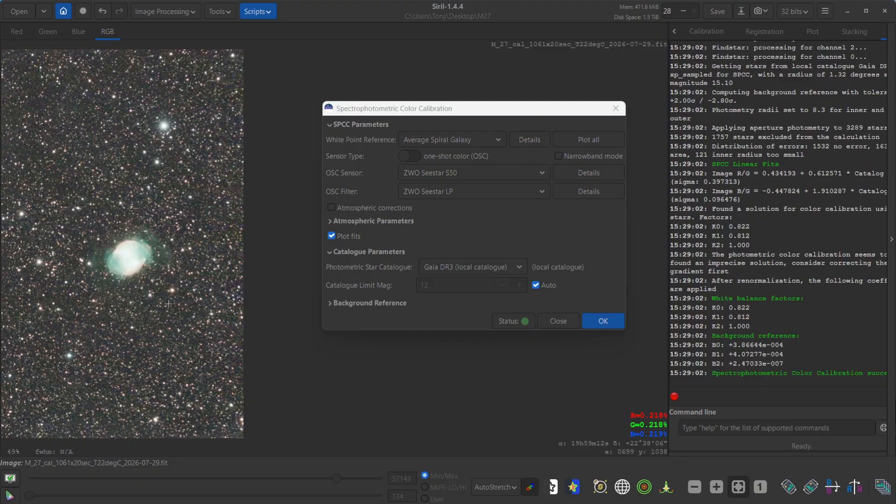
pyautogui.click(560, 326)
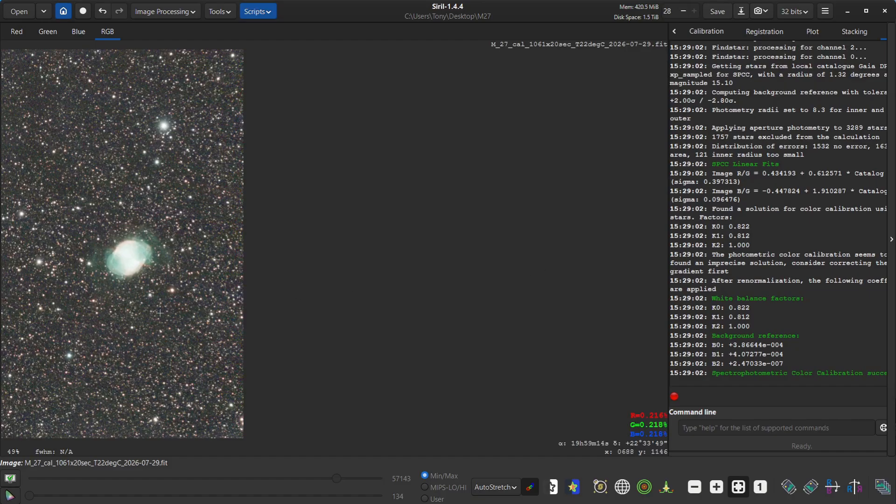
# Inspect the star field and background below the nebula at high magnification.
pyautogui.scroll(10, 147, 355)
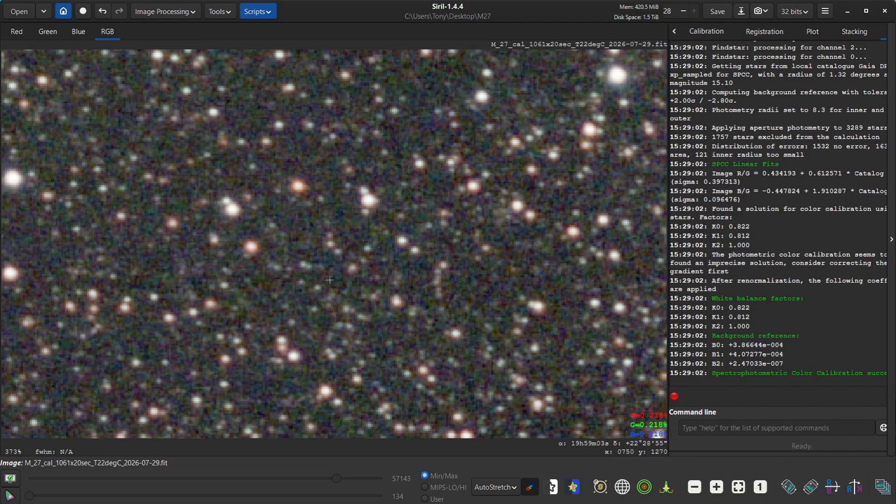
pyautogui.scroll(1, 330, 281)
pyautogui.scroll(-2, 358, 288)
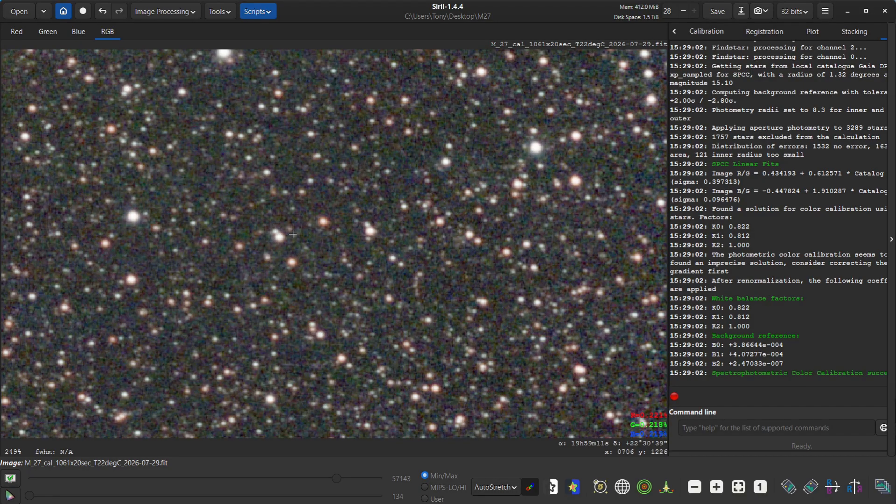
pyautogui.scroll(1, 293, 233)
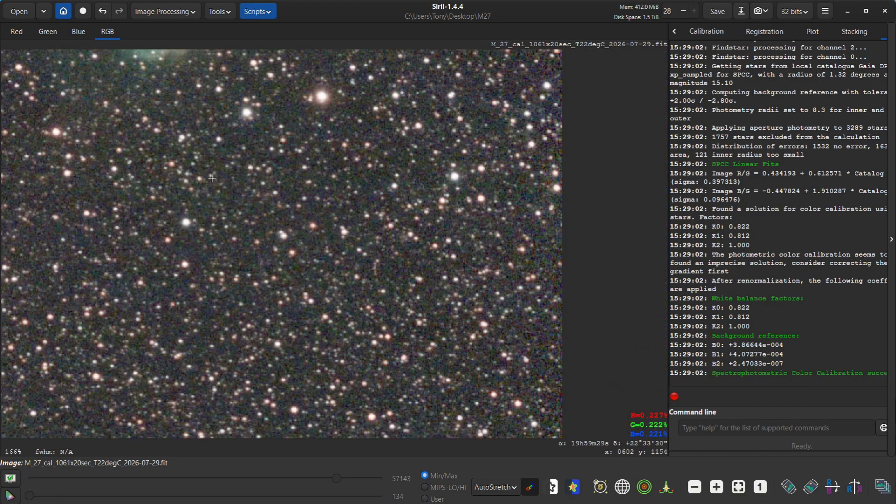
# Launch the StarNet.py star removal script for the color-calibrated image and bring its window fully into view.
pyautogui.scroll(1, 213, 179)
pyautogui.scroll(-1, 212, 178)
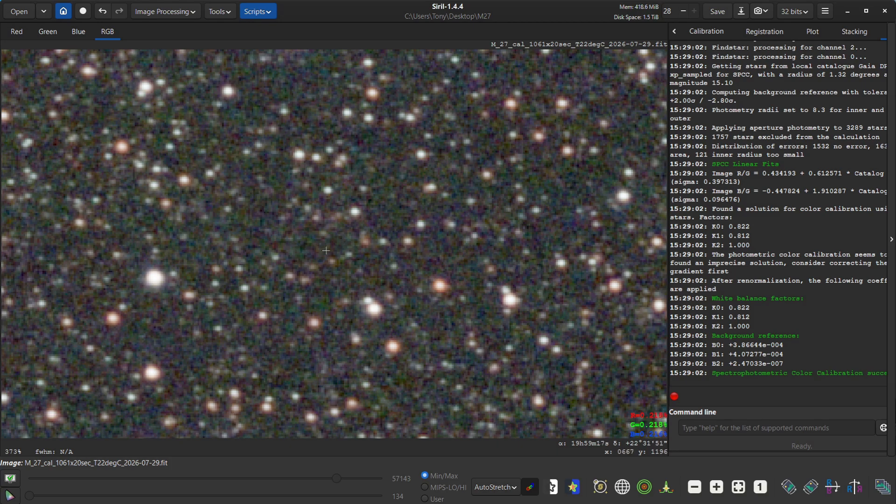
pyautogui.scroll(-2, 374, 234)
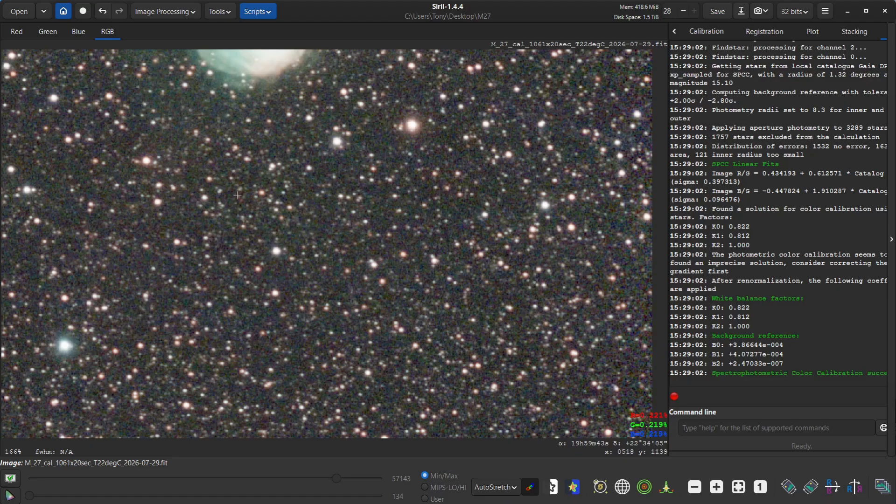
pyautogui.click(256, 13)
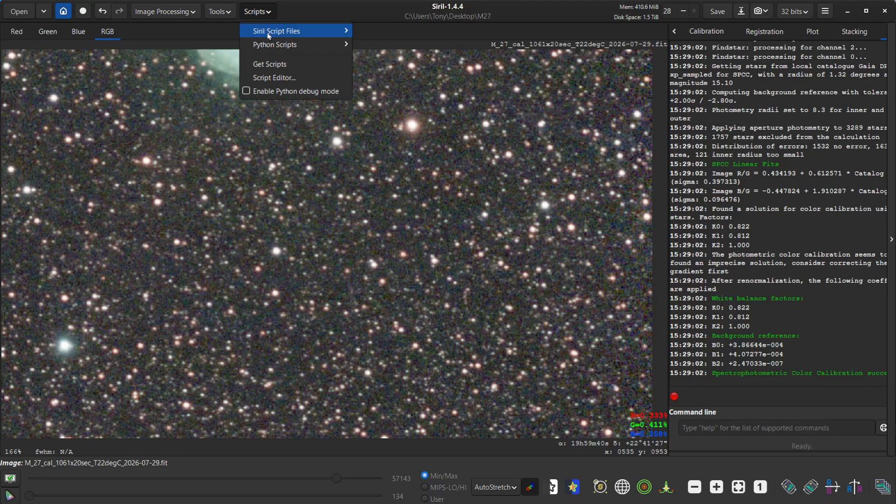
pyautogui.moveTo(280, 44)
pyautogui.moveTo(386, 44)
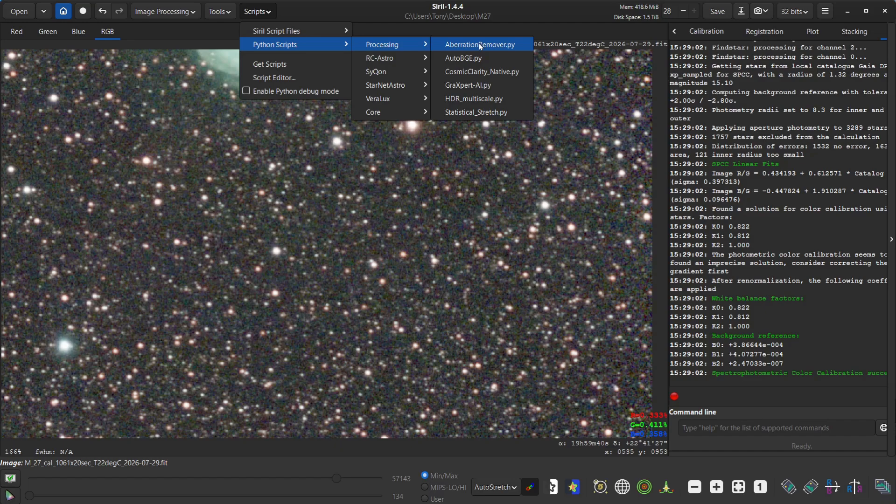
pyautogui.click(262, 11)
pyautogui.click(262, 11)
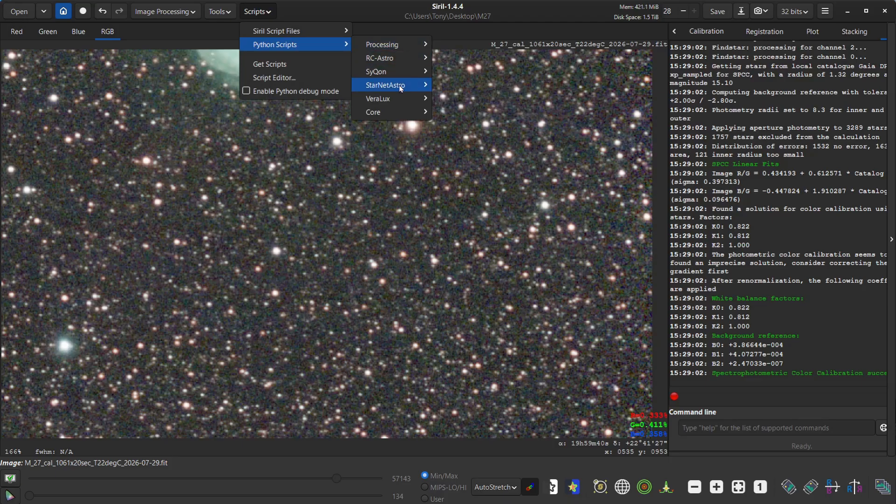
pyautogui.moveTo(400, 87)
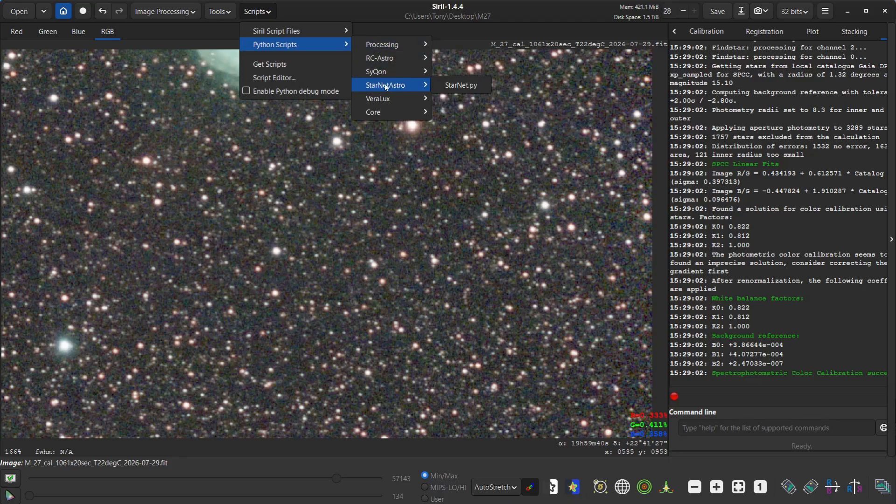
pyautogui.click(458, 85)
pyautogui.click(505, 324)
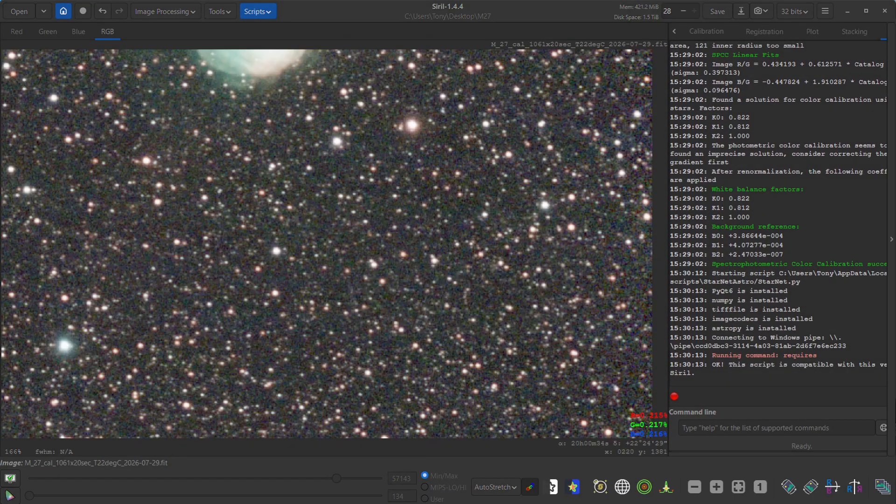
pyautogui.moveTo(0, 249); pyautogui.dragTo(549, 26)
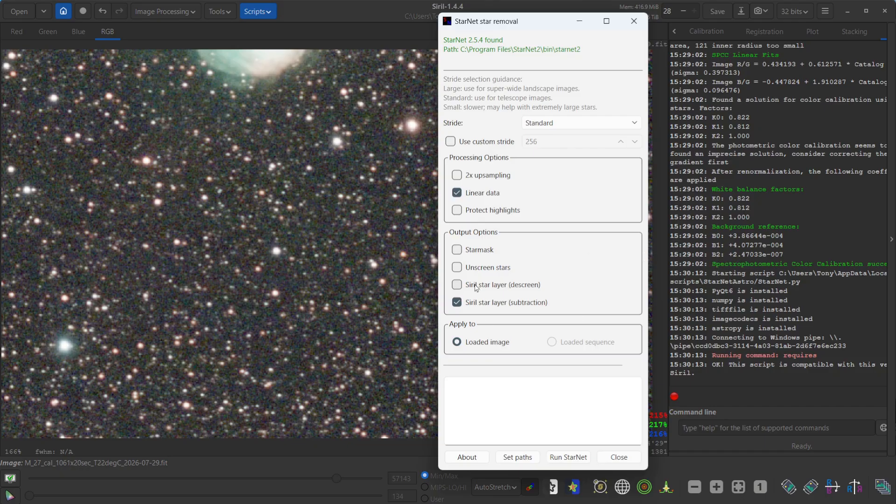
# Run StarNet on the loaded image with the descreen Siril star layer enabled and the subtraction layer disabled, then minimize its window.
pyautogui.click(458, 285)
pyautogui.click(457, 302)
pyautogui.click(561, 460)
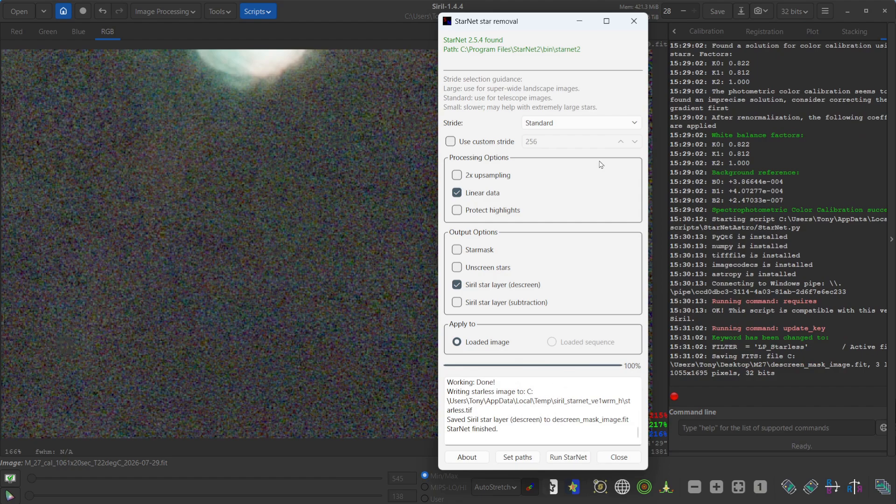
pyautogui.click(579, 22)
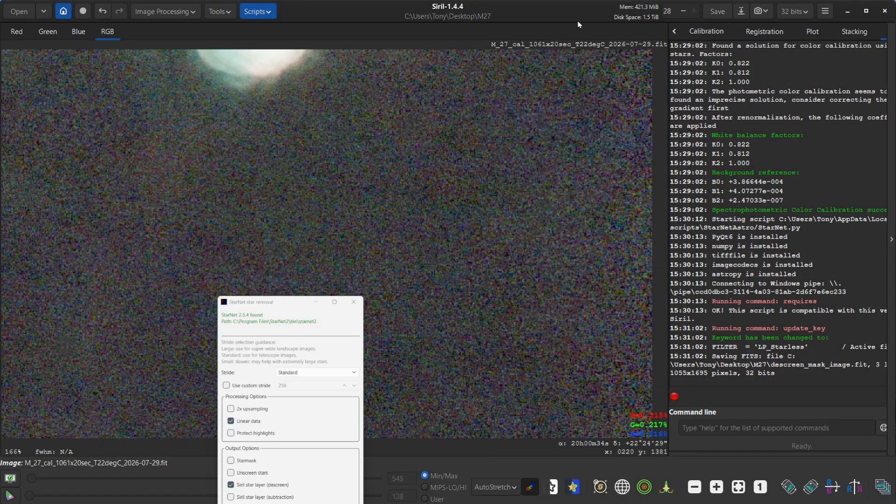
# Fit the whole starless image in the view and switch its display mode from AutoStretch to Linear.
pyautogui.click(737, 488)
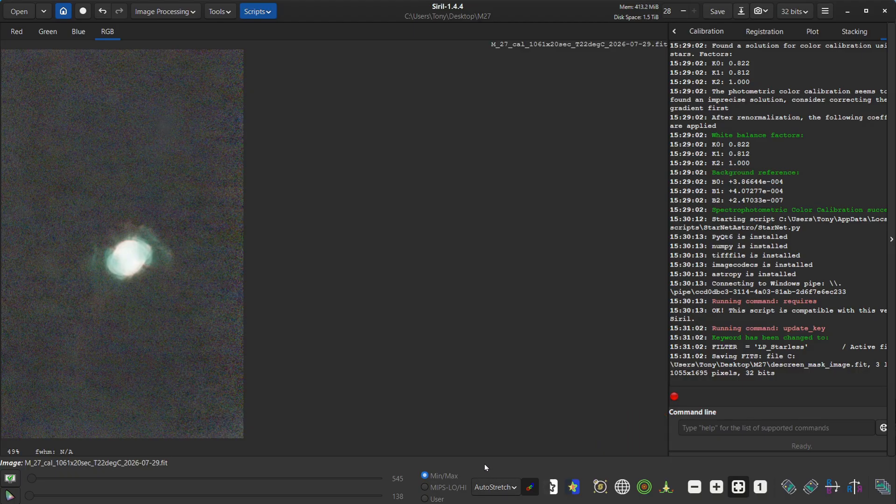
pyautogui.click(496, 487)
pyautogui.click(495, 502)
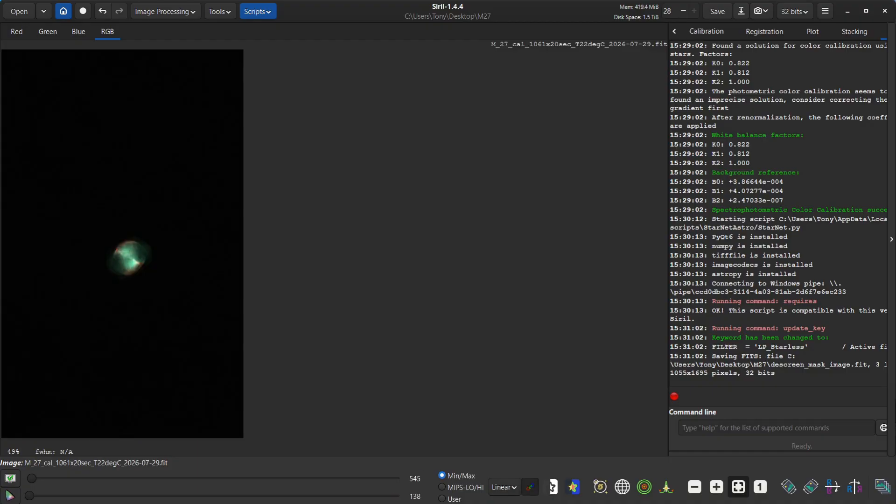
pyautogui.click(143, 12)
pyautogui.click(107, 38)
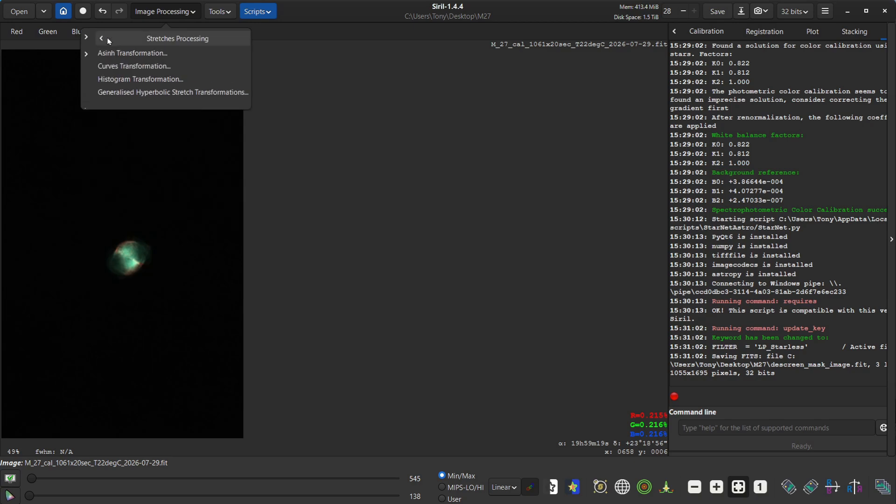
pyautogui.click(102, 54)
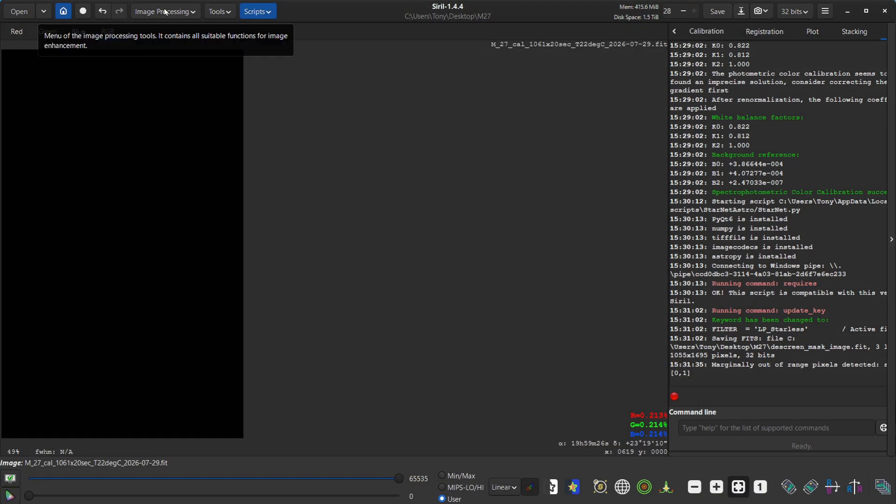
# Launch the VeraLux HyperMetric Stretch script on the starless image and place its live preview beside the settings window.
pyautogui.click(268, 12)
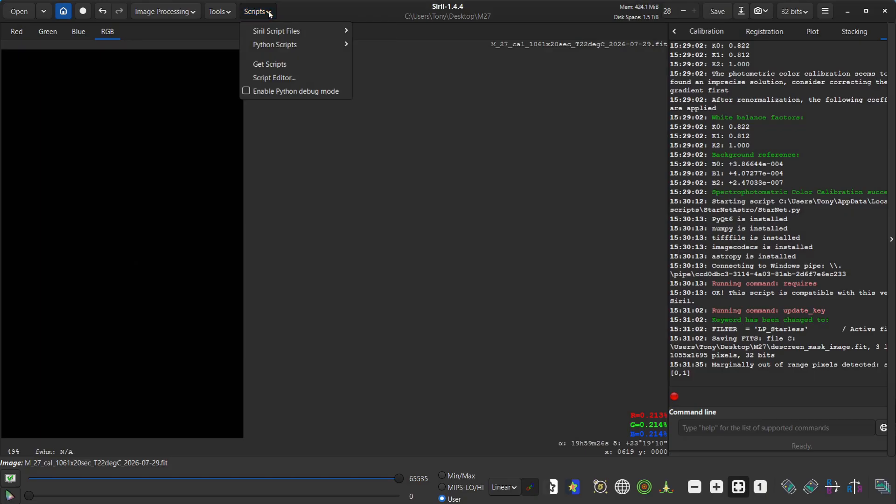
pyautogui.moveTo(269, 43)
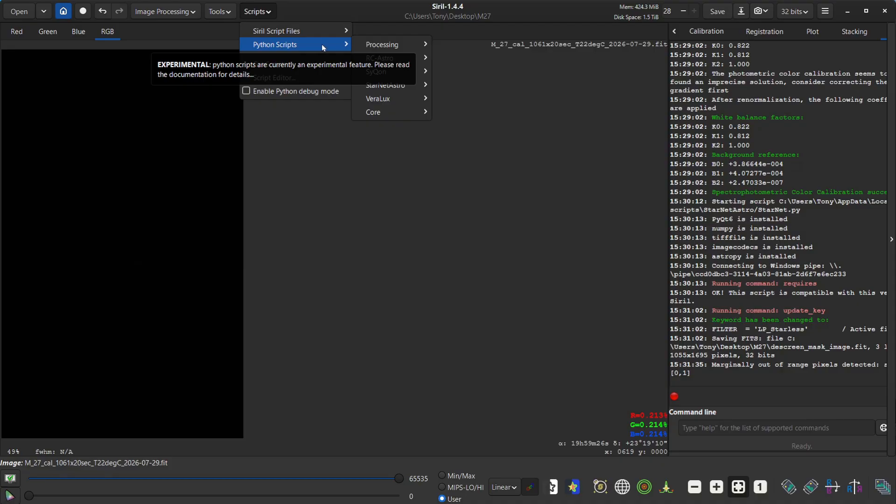
pyautogui.moveTo(396, 102)
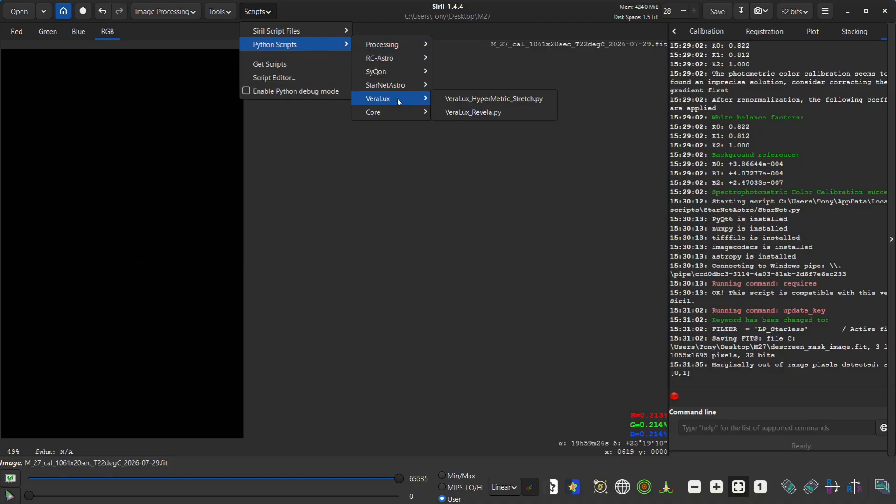
pyautogui.click(498, 101)
pyautogui.click(505, 326)
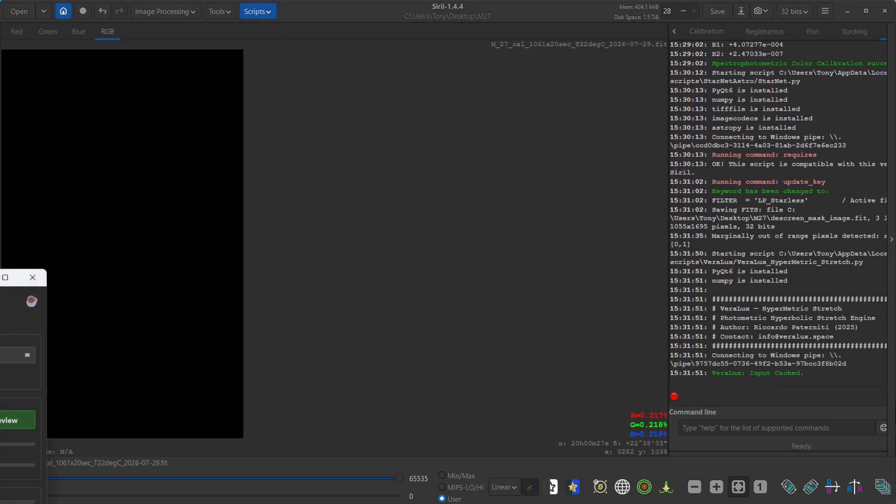
pyautogui.moveTo(632, 83); pyautogui.dragTo(789, 60)
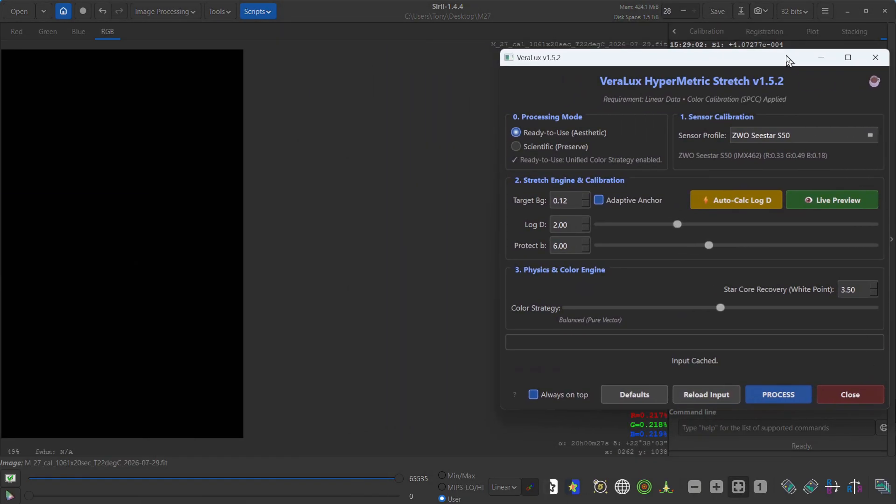
pyautogui.click(830, 199)
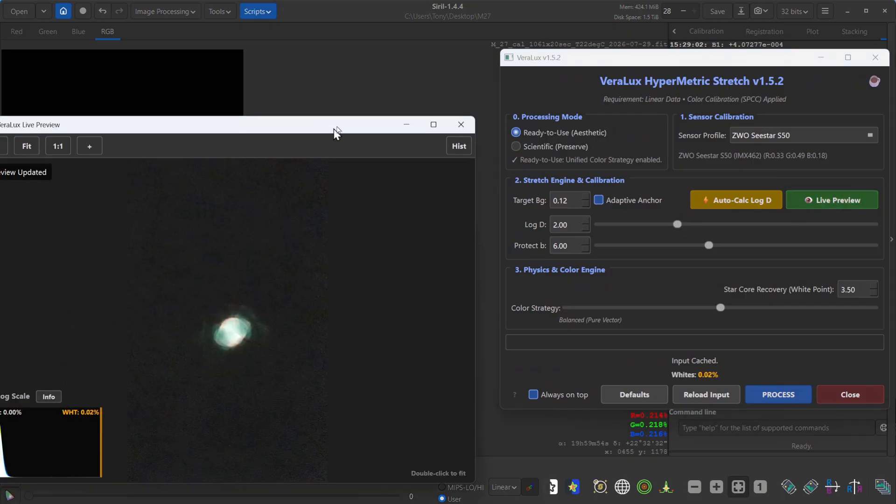
pyautogui.moveTo(336, 132); pyautogui.dragTo(365, 64)
# Center the nebula in the live preview and auto-calculate Log D for the 0.12 target background.
pyautogui.scroll(2, 265, 269)
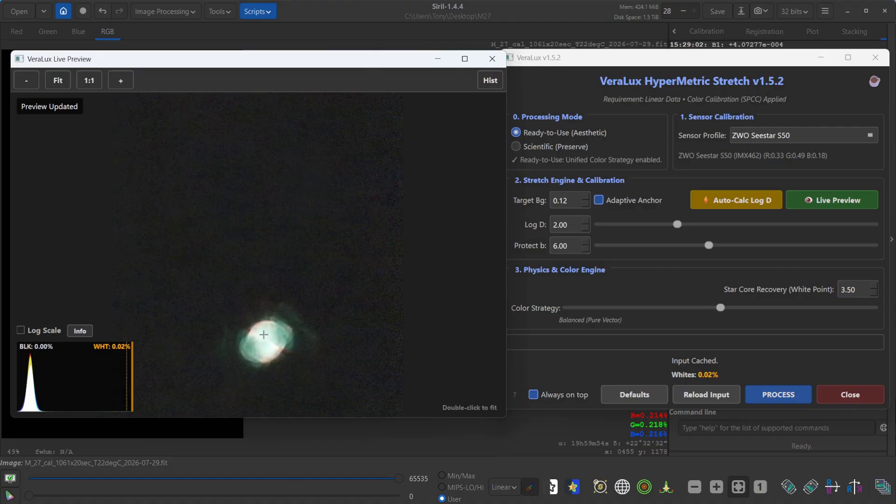
pyautogui.scroll(2, 264, 335)
pyautogui.moveTo(265, 387); pyautogui.dragTo(275, 174)
pyautogui.scroll(2, 272, 243)
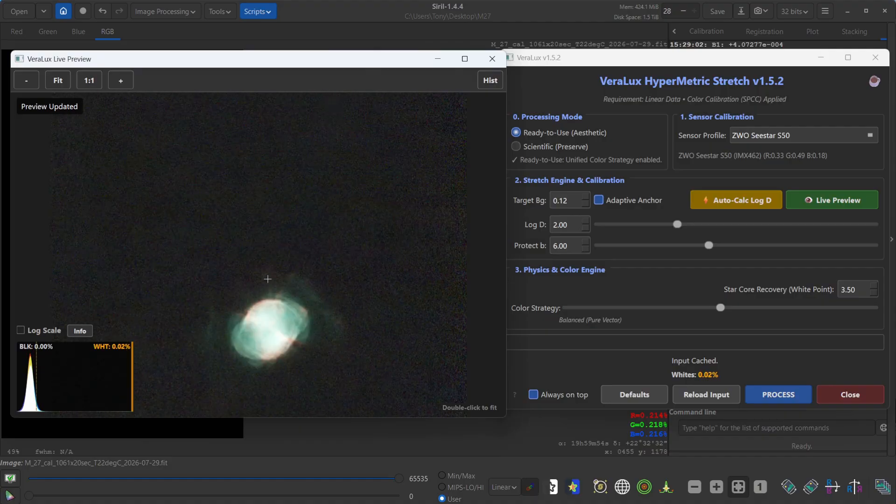
pyautogui.scroll(-2, 268, 279)
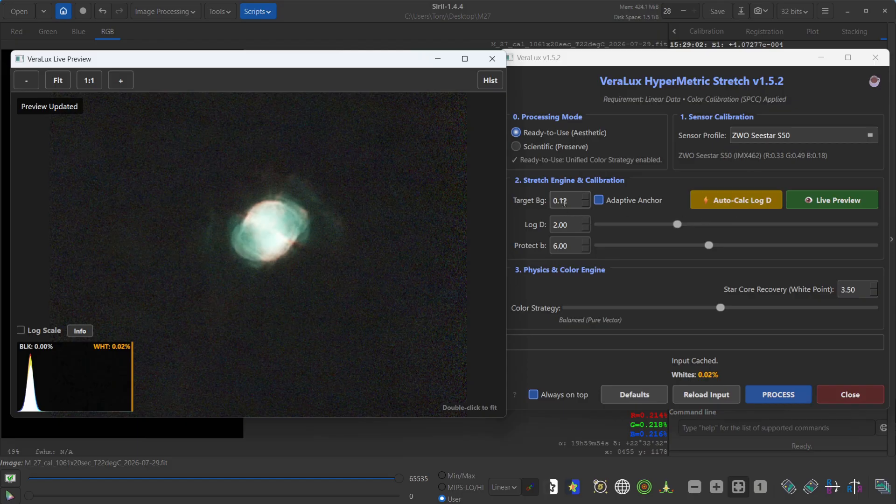
pyautogui.click(732, 200)
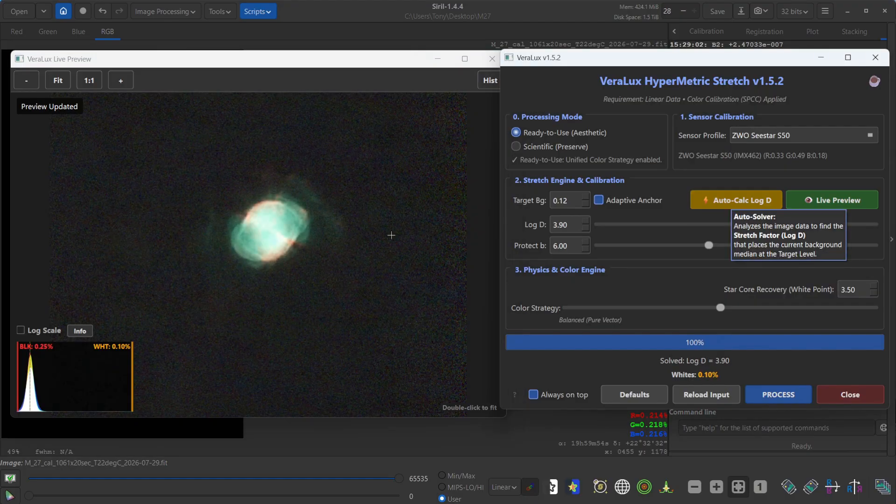
# Examine the nebula's core up close in the live preview and set the target background to 0.11.
pyautogui.scroll(1, 267, 235)
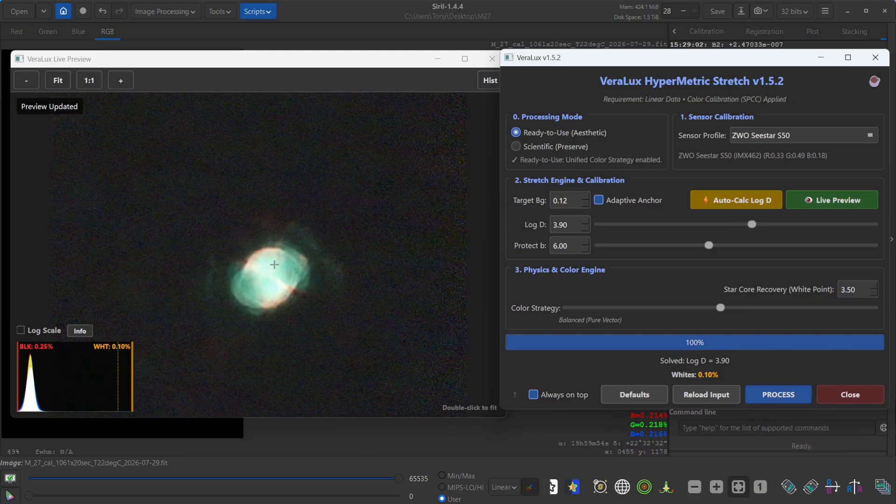
pyautogui.scroll(5, 276, 267)
pyautogui.moveTo(263, 301); pyautogui.dragTo(252, 119)
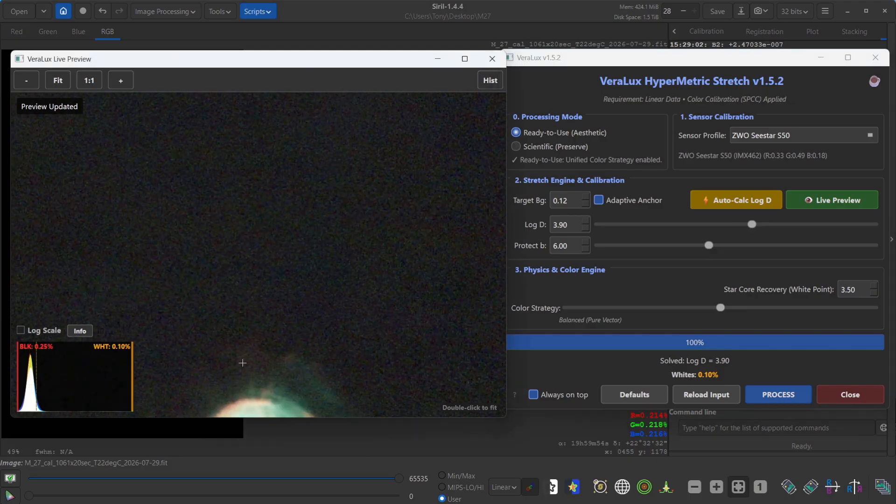
pyautogui.moveTo(242, 363); pyautogui.dragTo(224, 153)
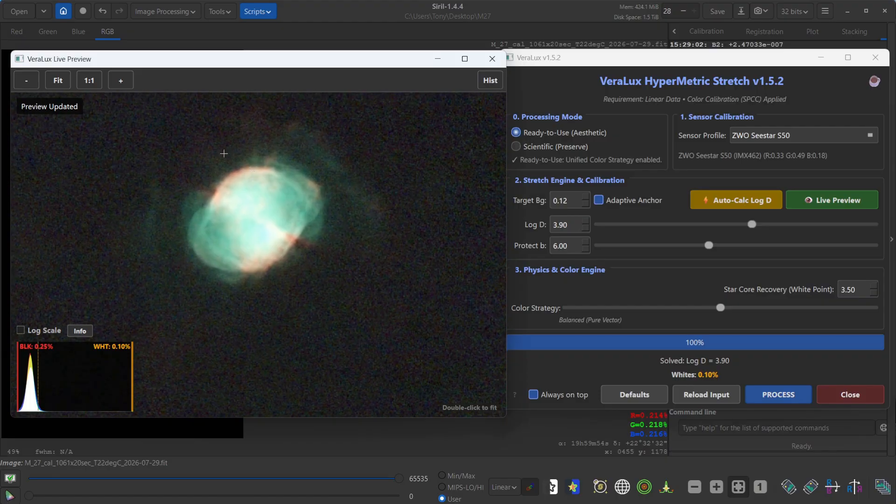
pyautogui.click(122, 82)
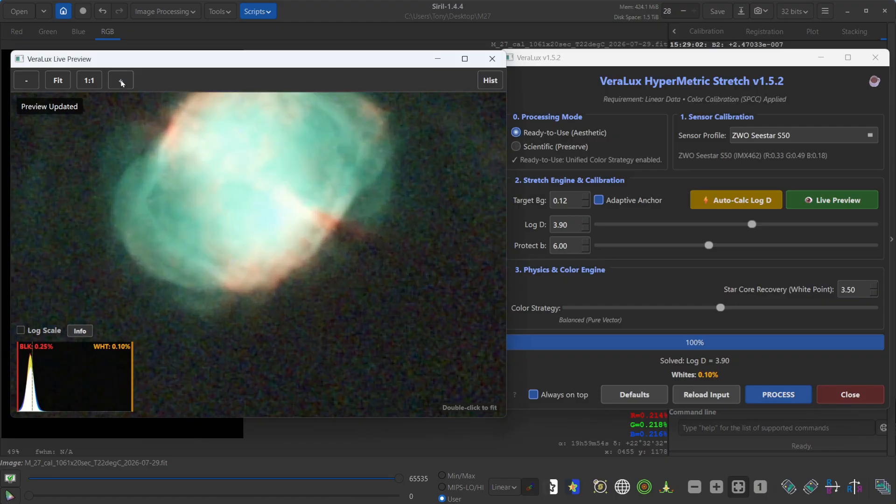
pyautogui.moveTo(243, 210); pyautogui.dragTo(262, 293)
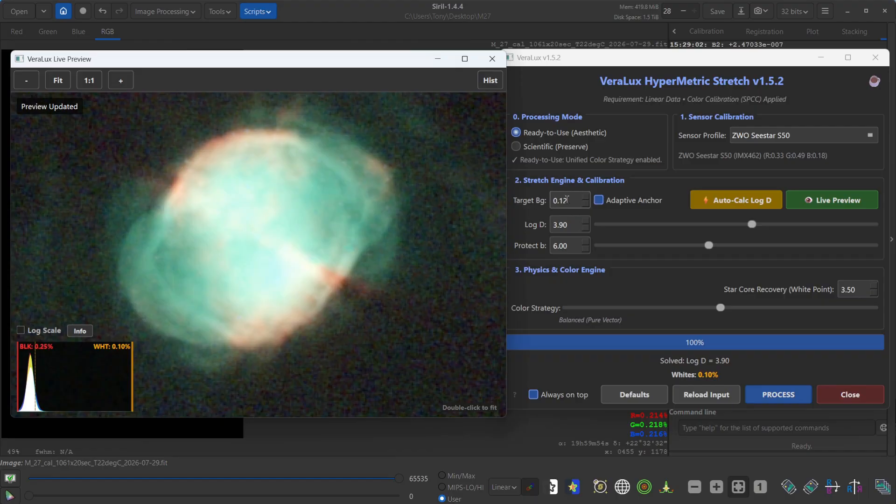
pyautogui.click(587, 204)
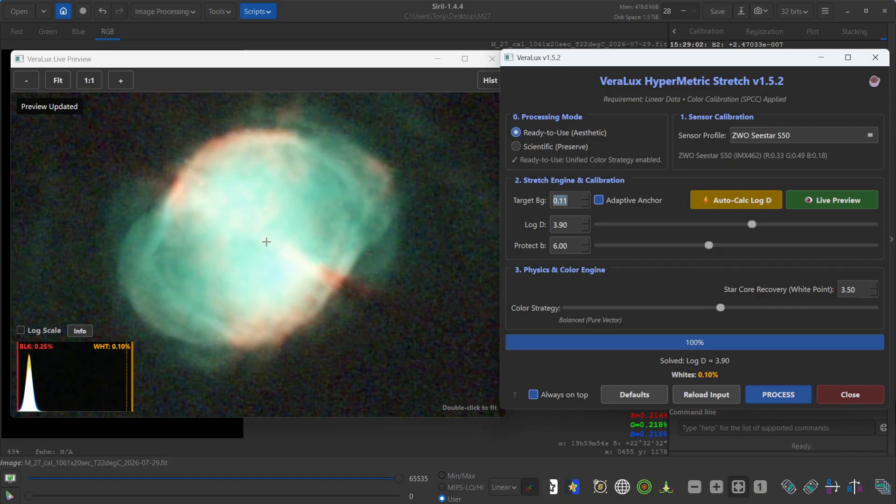
# Check the whole nebula in the live preview, apply the VeraLux stretch to the image and close the script.
pyautogui.scroll(-1, 266, 242)
pyautogui.scroll(-1, 267, 242)
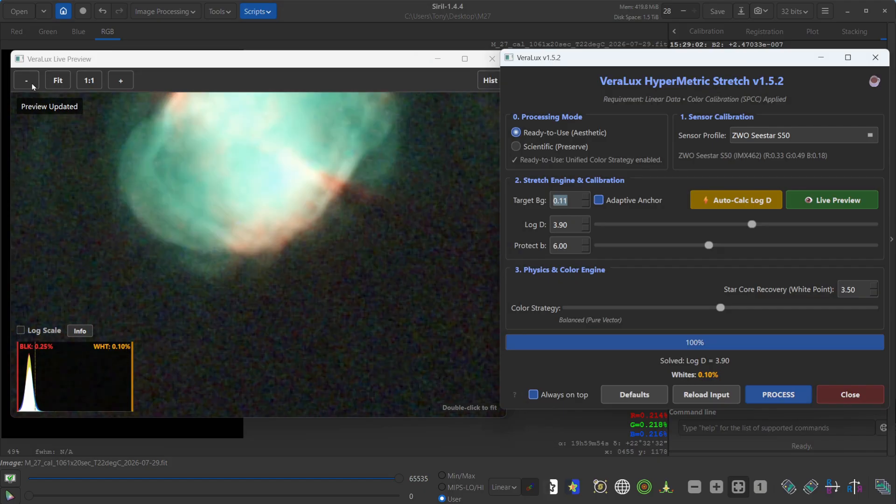
pyautogui.click(26, 84)
pyautogui.doubleClick(27, 84)
pyautogui.moveTo(239, 206); pyautogui.dragTo(251, 278)
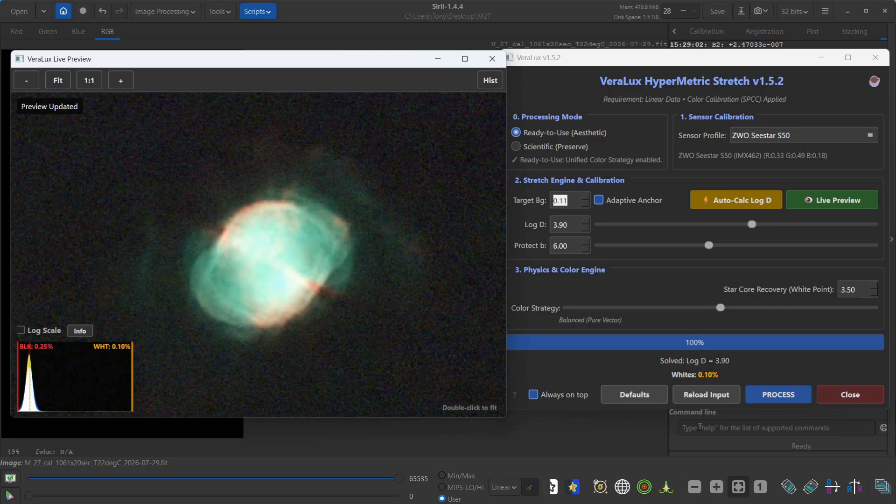
pyautogui.click(778, 395)
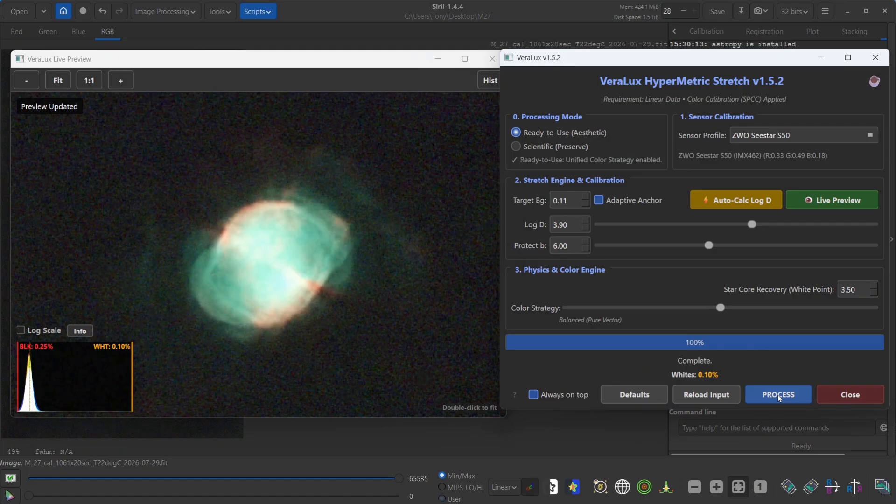
pyautogui.click(846, 397)
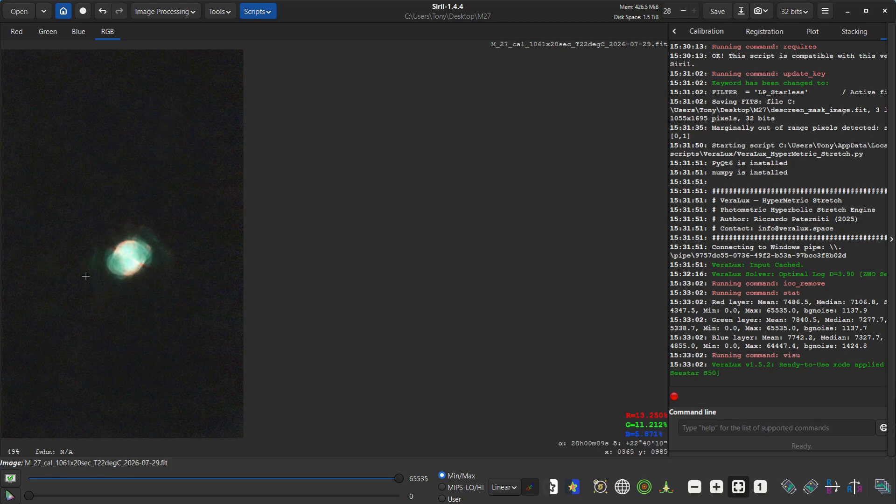
pyautogui.click(147, 11)
pyautogui.click(100, 38)
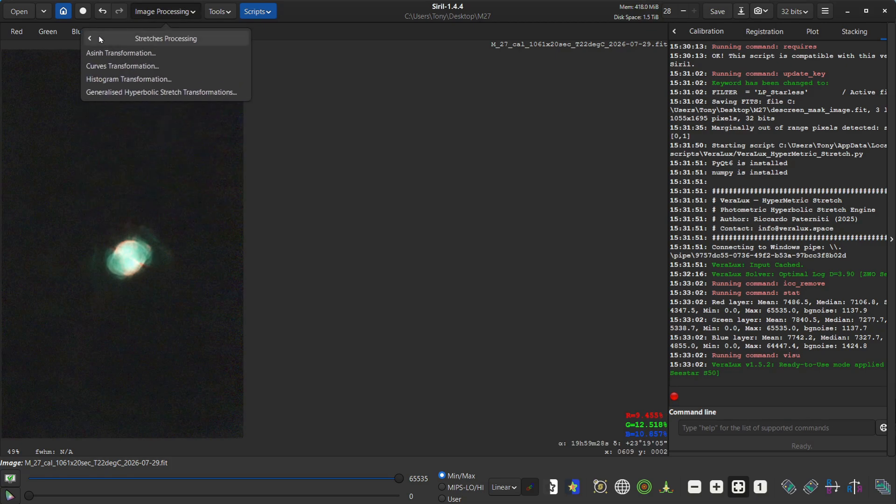
pyautogui.click(108, 67)
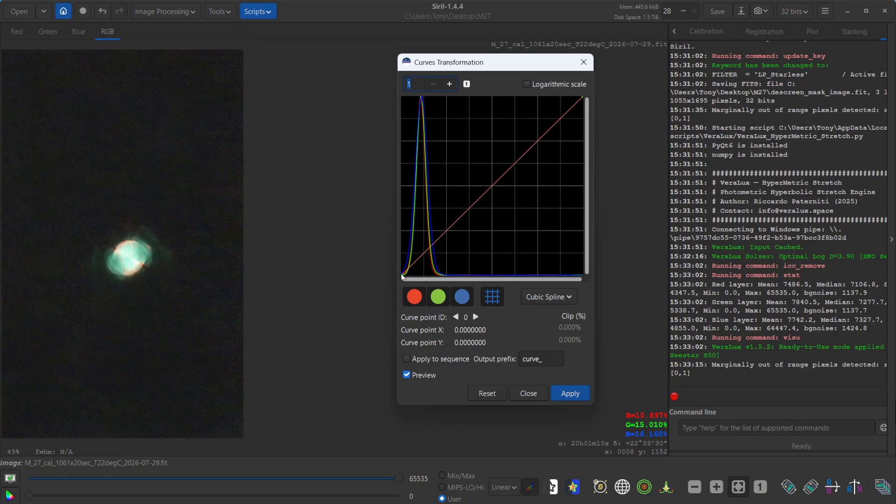
pyautogui.moveTo(401, 276); pyautogui.dragTo(405, 281)
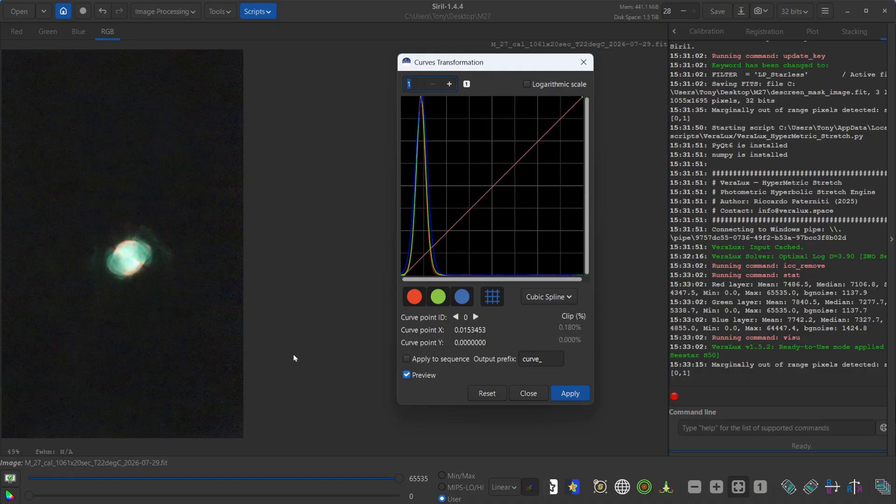
pyautogui.click(529, 393)
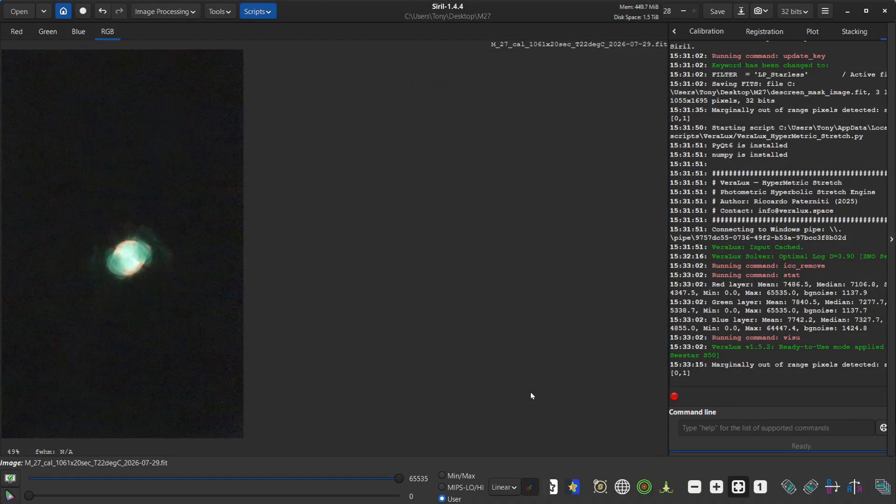
# Undo the VeraLux stretch, then open Generalised Hyperbolic Stretch Transformations and place its window clear of the nebula.
pyautogui.click(102, 11)
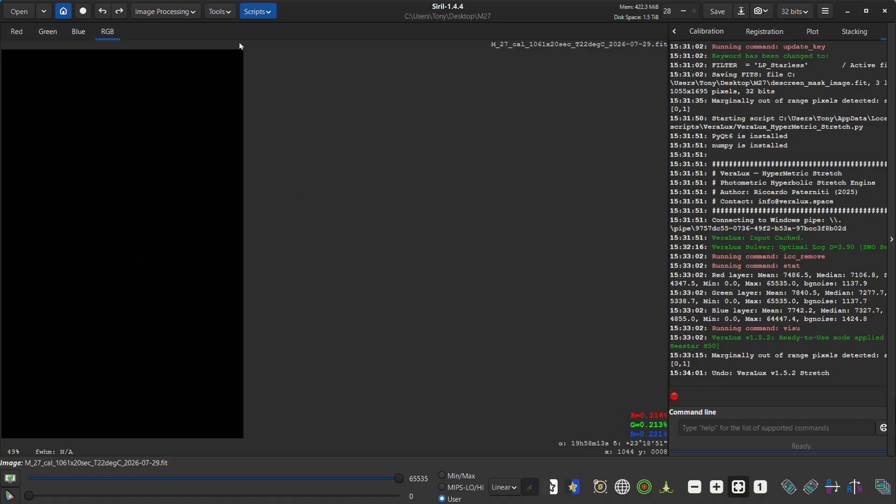
pyautogui.click(165, 12)
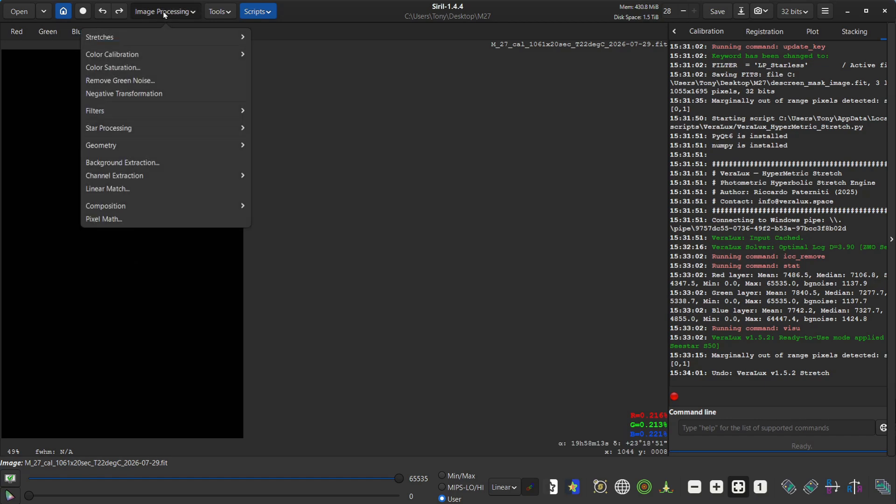
pyautogui.click(109, 38)
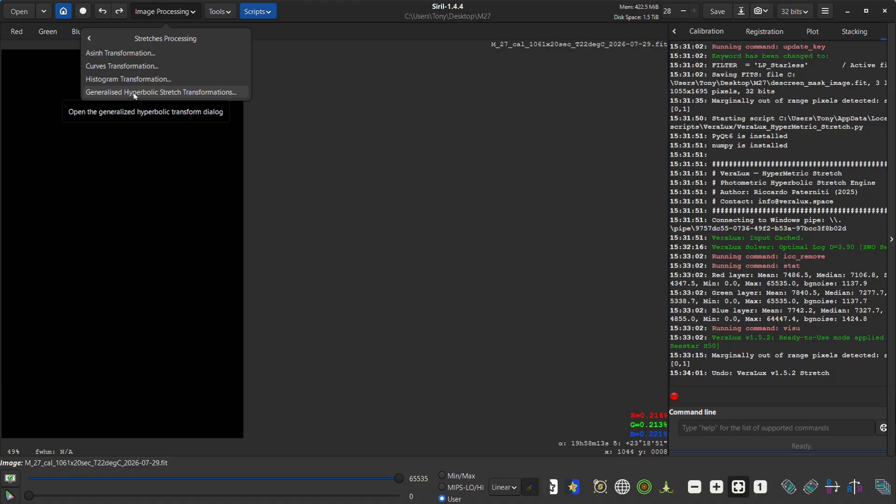
pyautogui.click(176, 93)
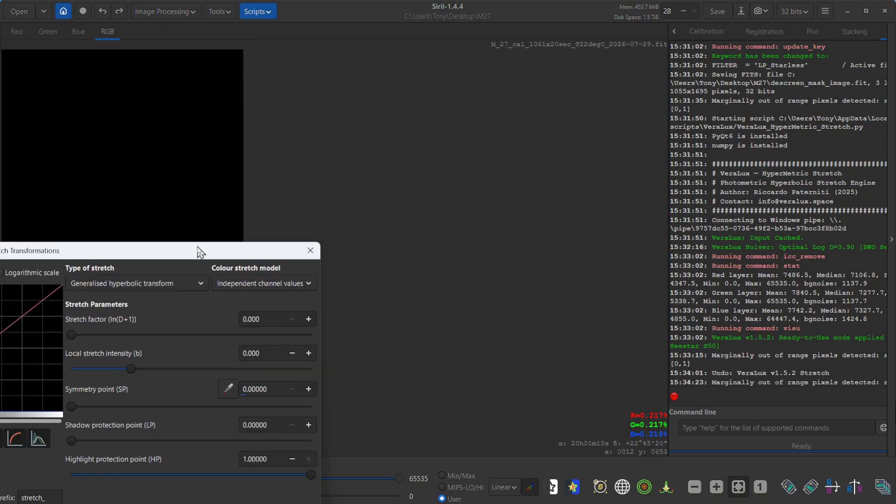
pyautogui.moveTo(197, 252); pyautogui.dragTo(679, 63)
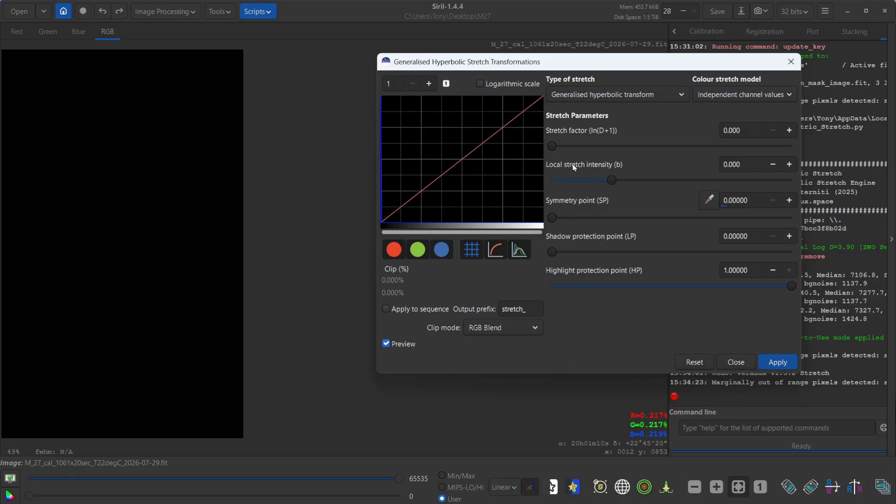
# Apply a generalised hyperbolic transform with local stretch intensity 15 and stretch factor 2.500 to the starless image.
pyautogui.moveTo(611, 180); pyautogui.dragTo(737, 179)
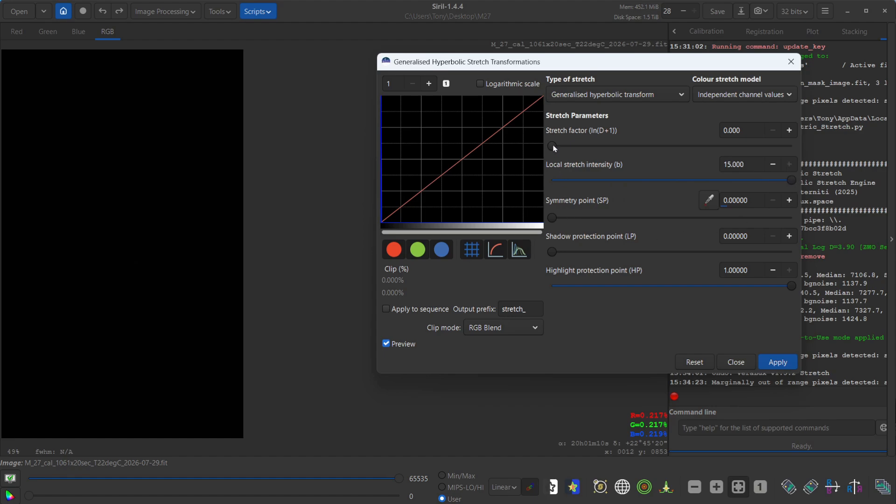
pyautogui.moveTo(553, 148); pyautogui.dragTo(586, 148)
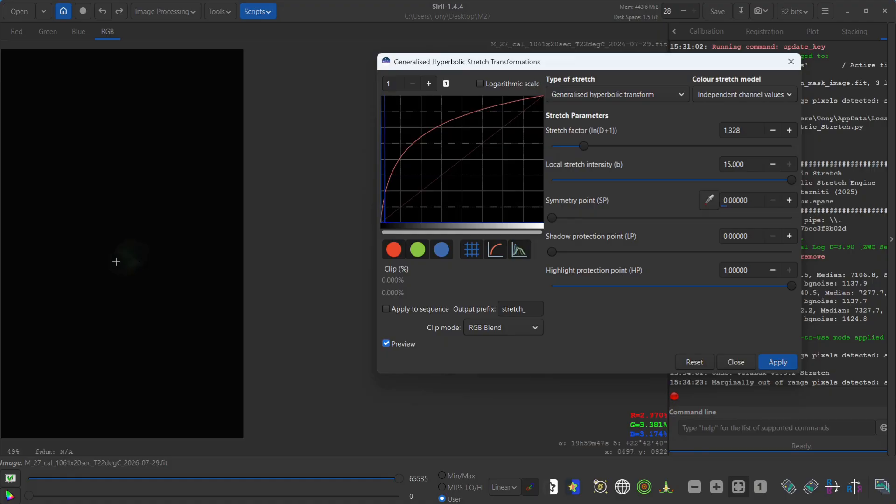
pyautogui.moveTo(584, 149); pyautogui.dragTo(612, 149)
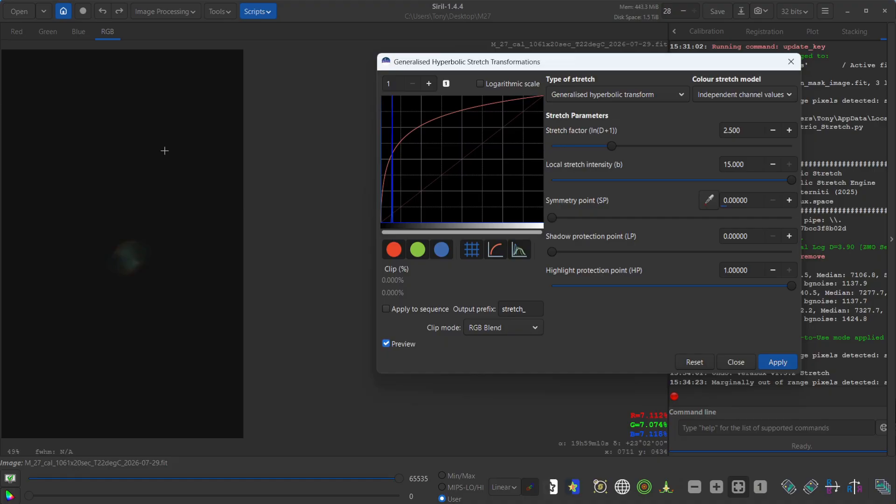
pyautogui.click(778, 362)
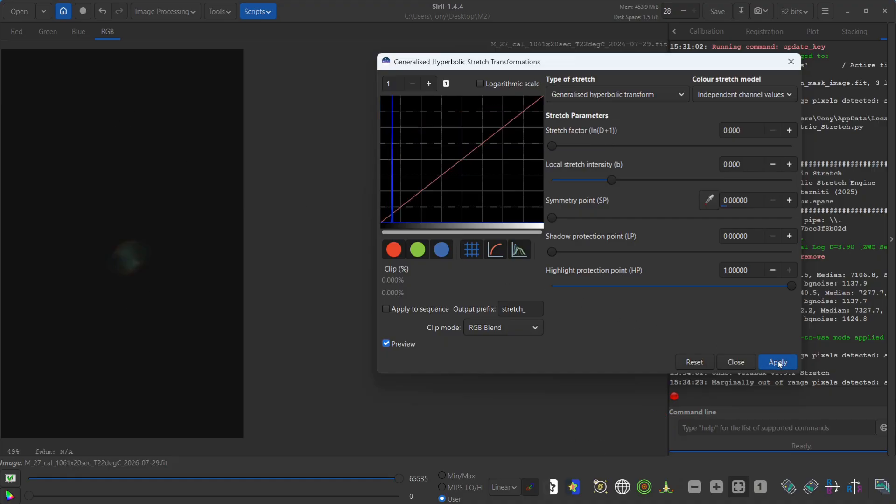
# Magnify the histogram to zoom 4 and apply a linear stretch with the black point at 0.02930.
pyautogui.click(569, 95)
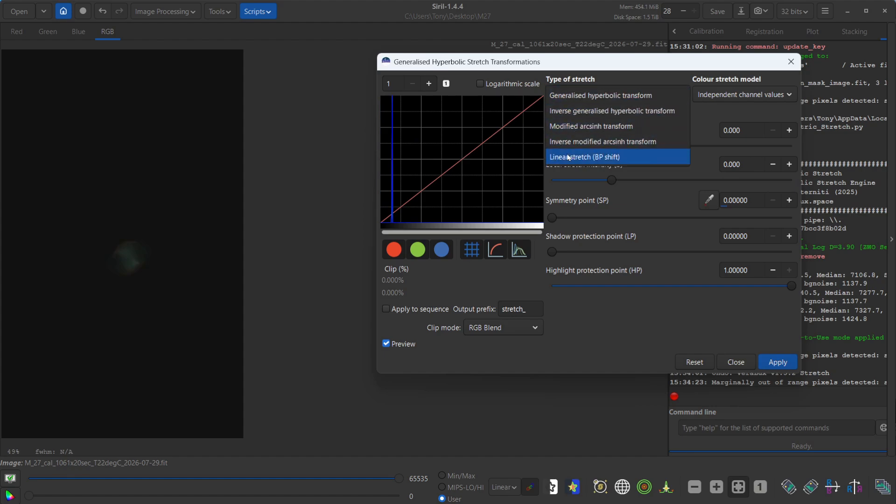
pyautogui.click(584, 159)
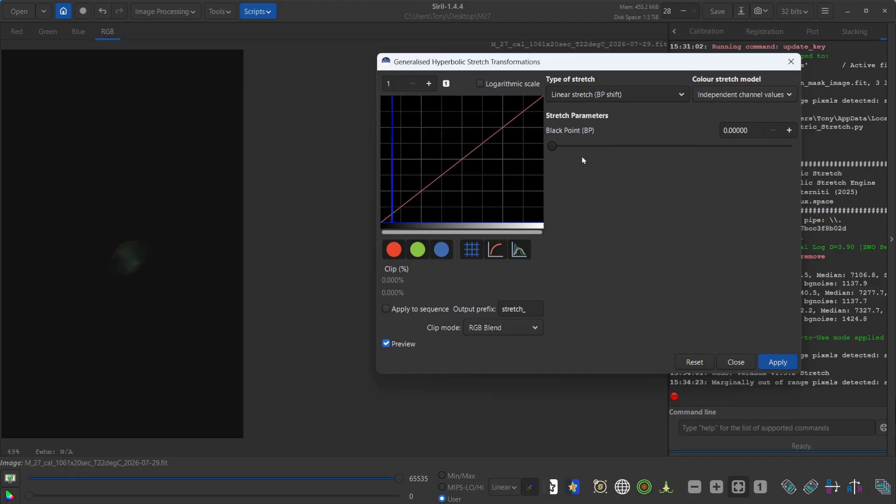
pyautogui.click(428, 84)
pyautogui.click(428, 84)
pyautogui.click(428, 84)
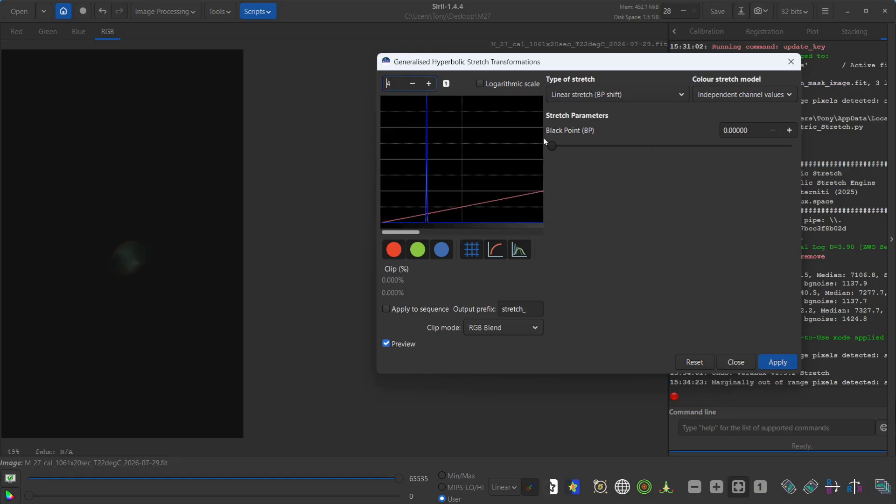
pyautogui.moveTo(554, 146); pyautogui.dragTo(560, 147)
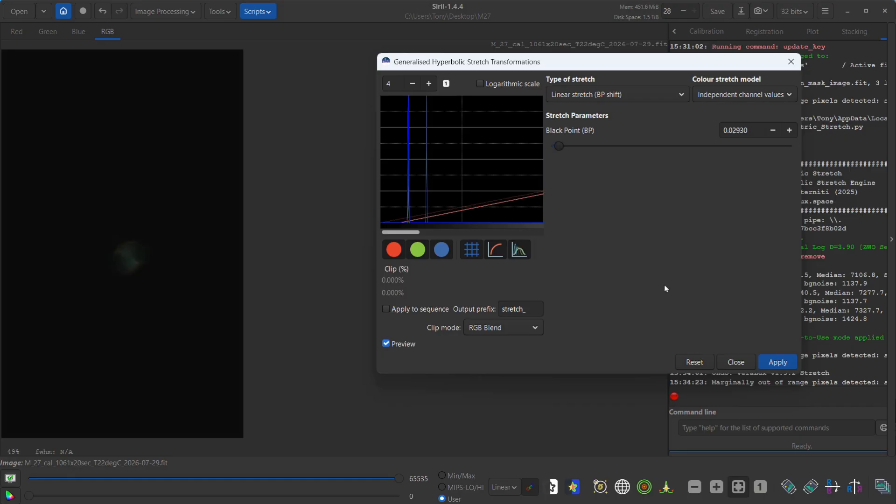
pyautogui.click(770, 363)
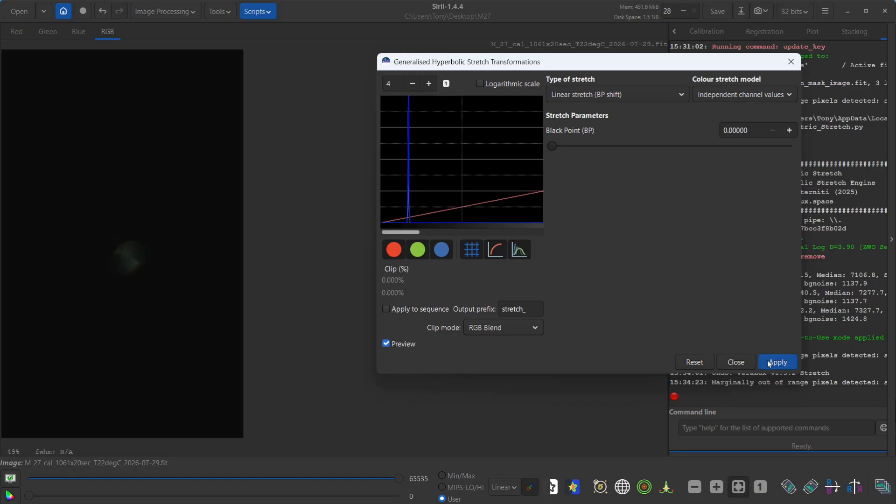
# Apply another generalised hyperbolic transform with the stretch factor at 1.426 and local stretch intensity at 0.
pyautogui.click(578, 100)
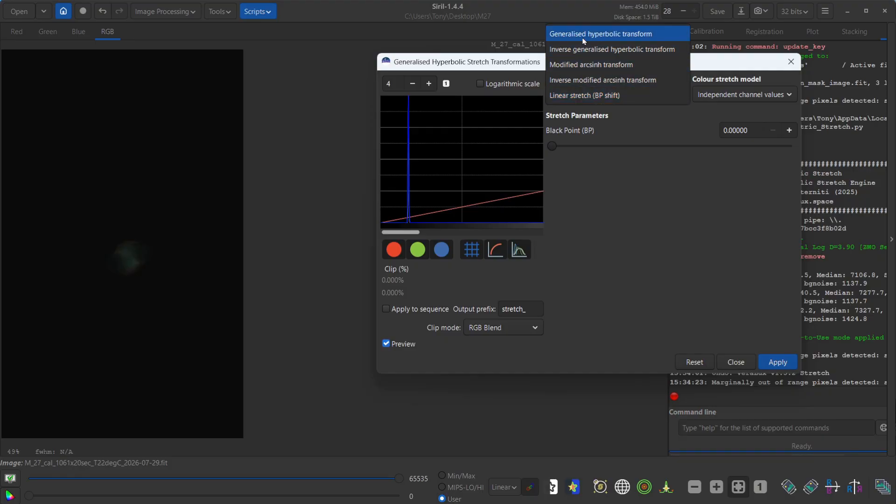
pyautogui.click(608, 37)
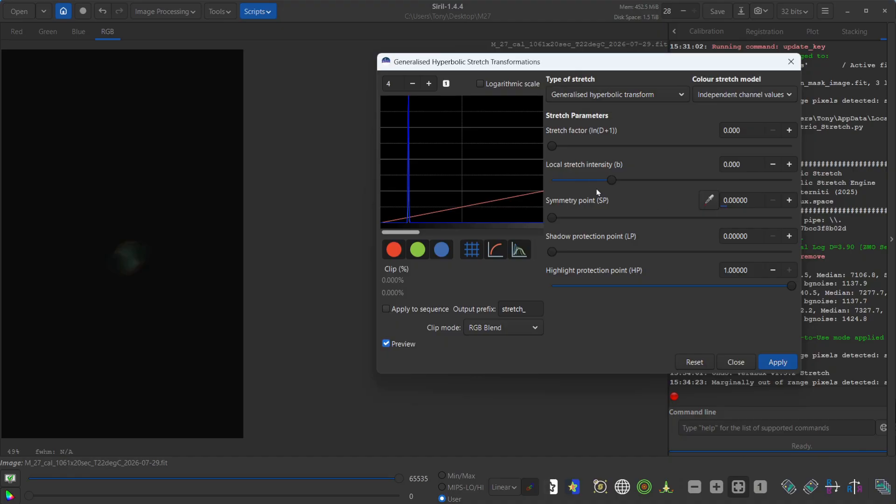
pyautogui.moveTo(553, 148); pyautogui.dragTo(595, 149)
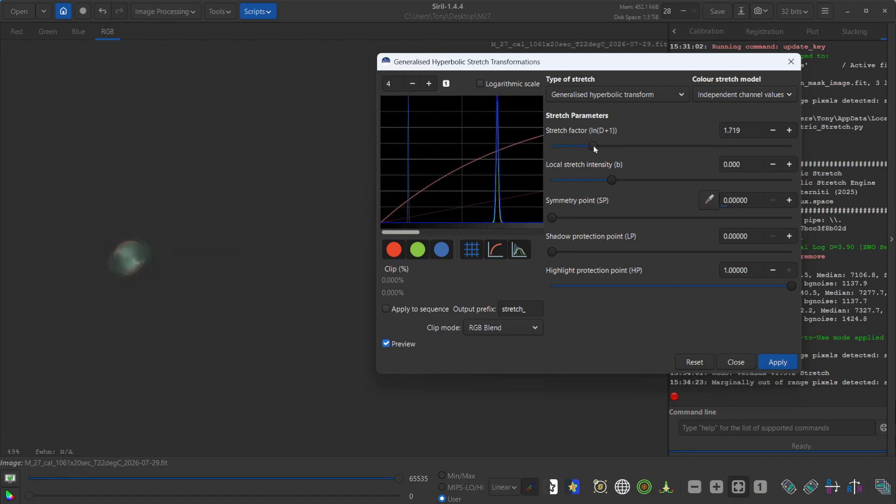
pyautogui.moveTo(594, 148); pyautogui.dragTo(587, 149)
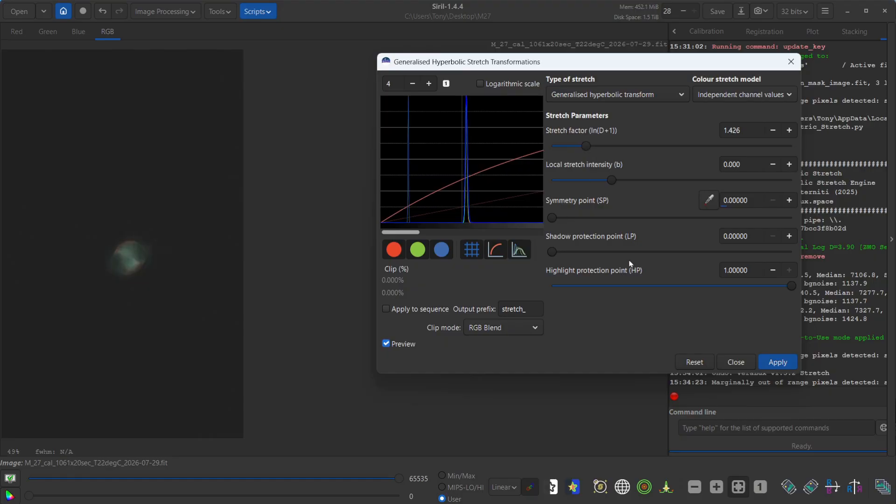
pyautogui.click(780, 364)
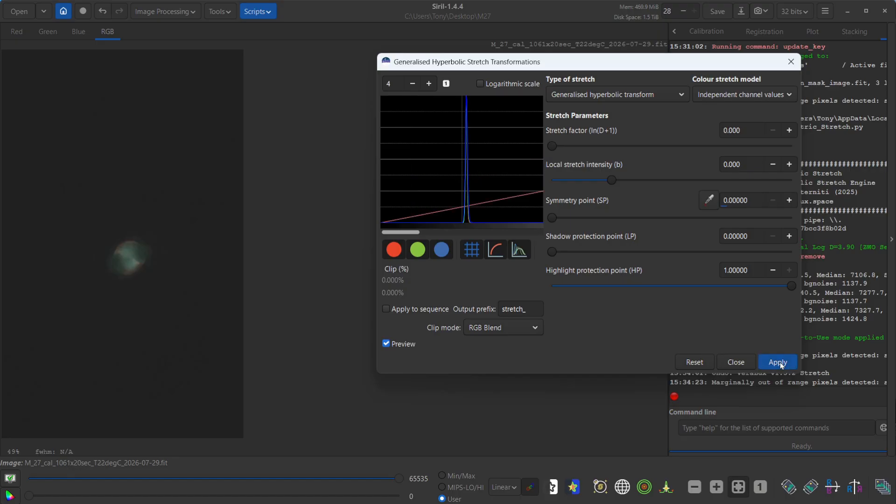
# Darken the background with a linear black point shift of 0.05859, checking the nebula up close before applying it.
pyautogui.click(578, 96)
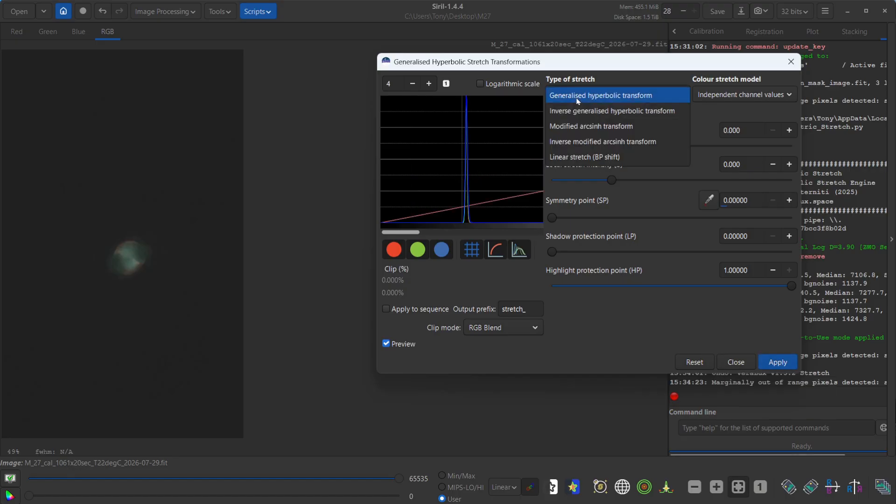
pyautogui.click(595, 159)
pyautogui.moveTo(553, 148); pyautogui.dragTo(567, 144)
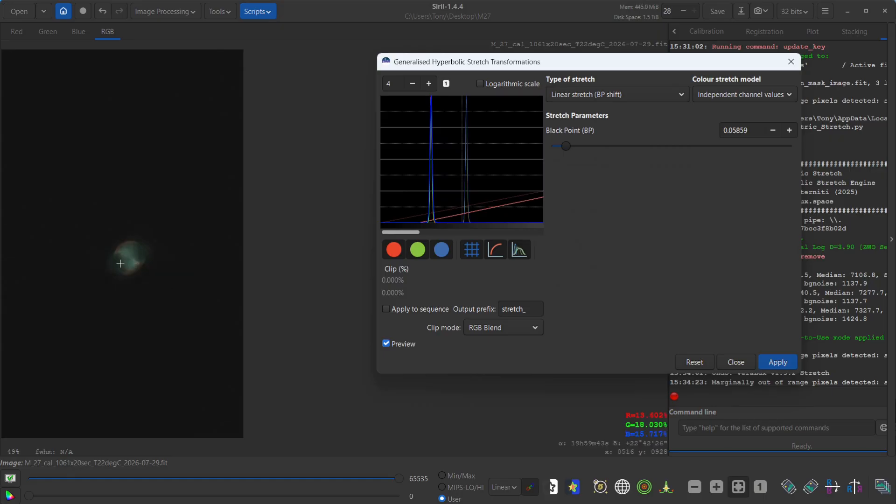
pyautogui.scroll(4, 120, 268)
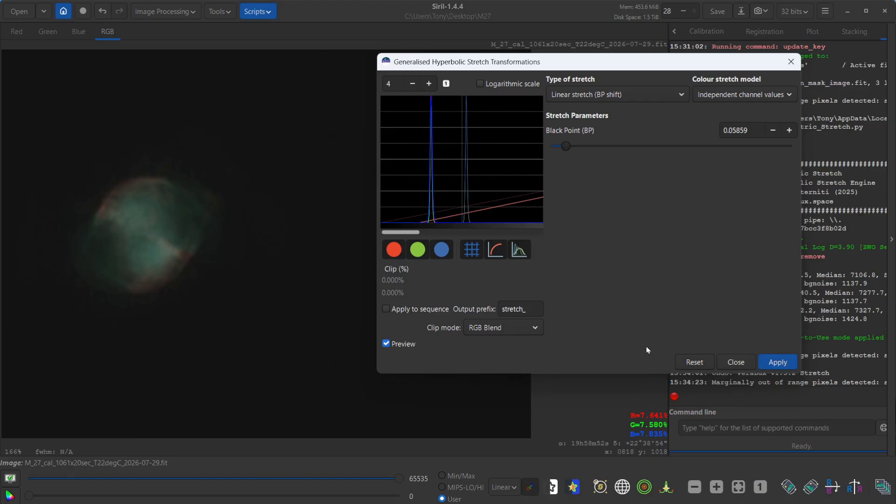
pyautogui.click(779, 364)
# Brighten the nebula by applying a generalised hyperbolic transform with a stretch factor of 0.879.
pyautogui.click(580, 95)
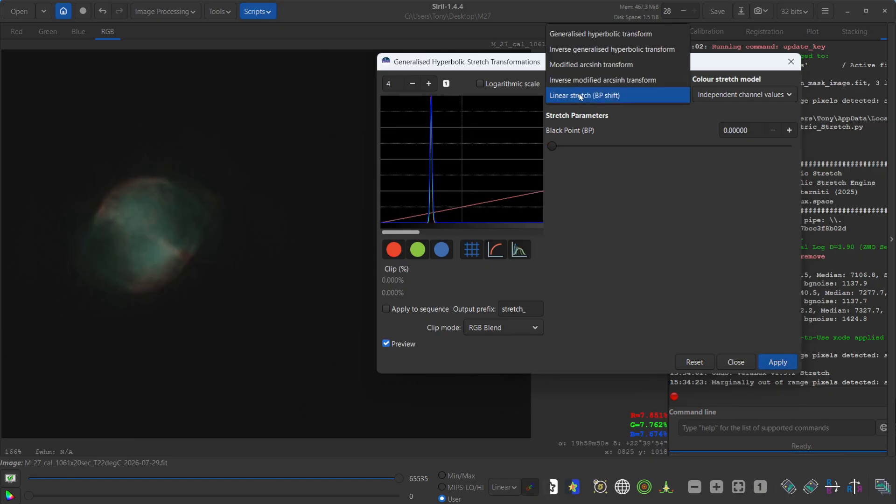
pyautogui.click(601, 35)
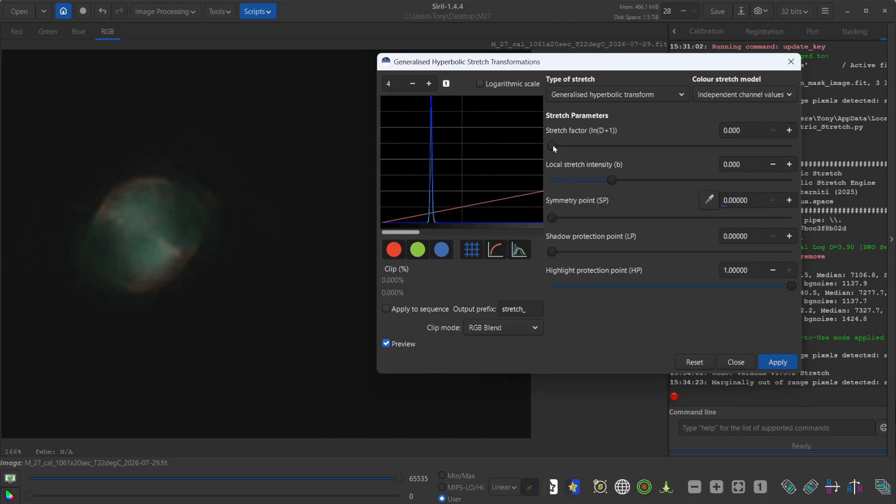
pyautogui.moveTo(555, 148); pyautogui.dragTo(574, 147)
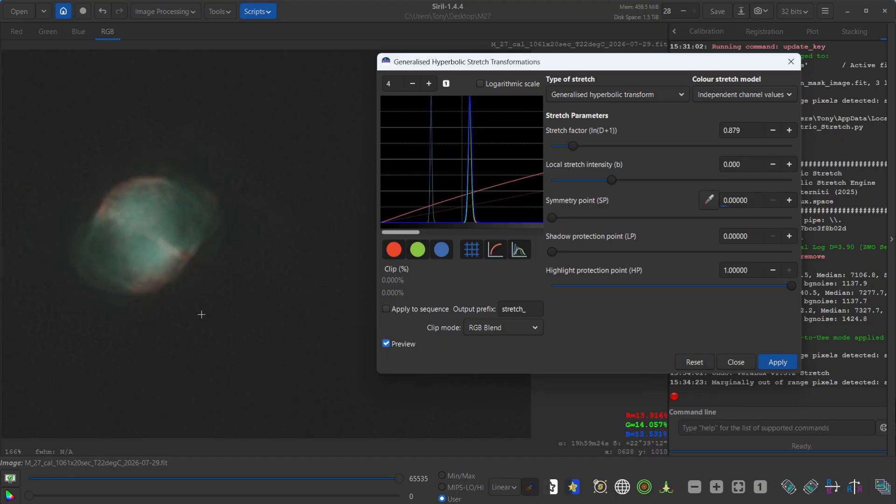
pyautogui.moveTo(201, 315); pyautogui.dragTo(254, 314)
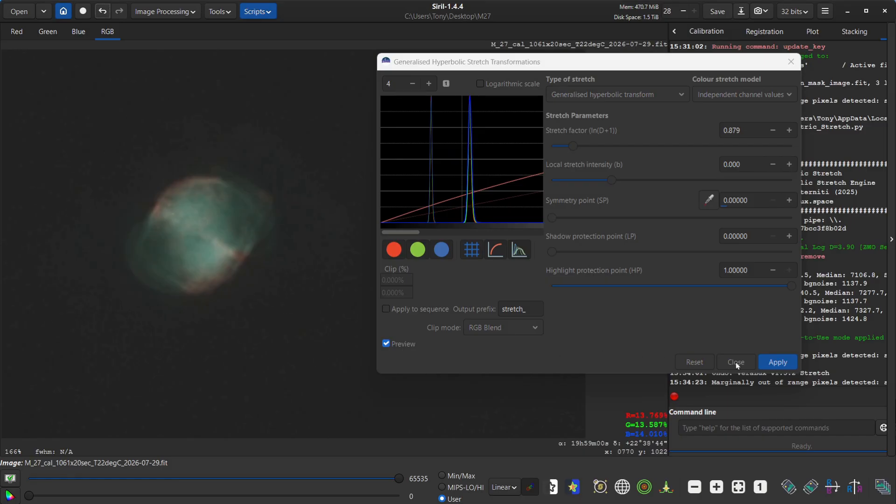
pyautogui.click(772, 364)
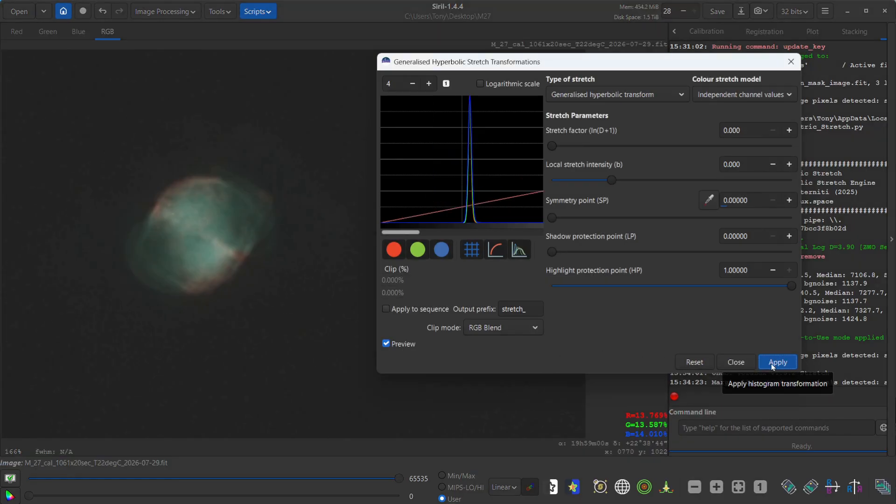
# Apply a further linear stretch with the black point set to 0.05859.
pyautogui.click(566, 99)
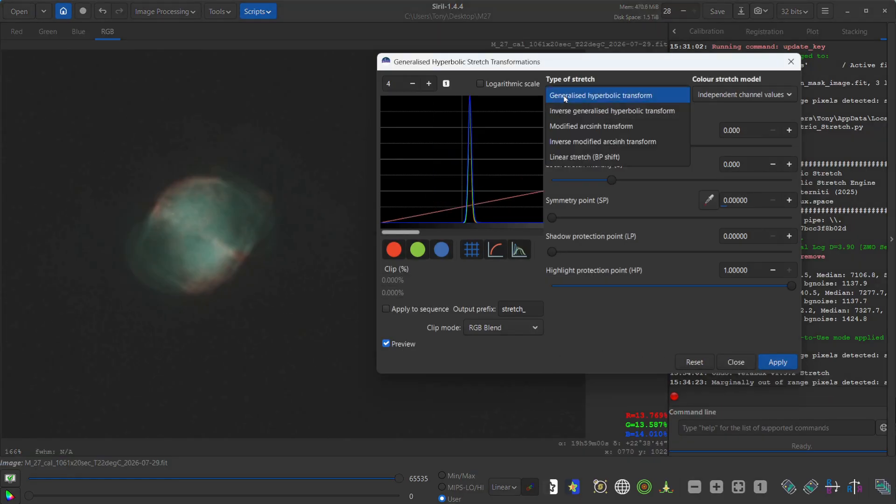
pyautogui.click(568, 158)
pyautogui.moveTo(559, 152); pyautogui.dragTo(570, 149)
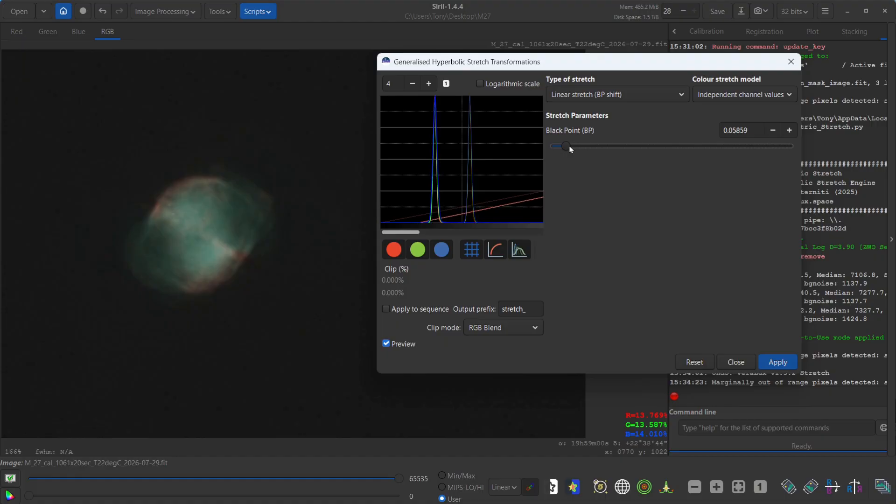
pyautogui.click(772, 364)
# Apply a generalised hyperbolic transform with a stretch factor of 1.035 to brighten the nebula.
pyautogui.click(565, 96)
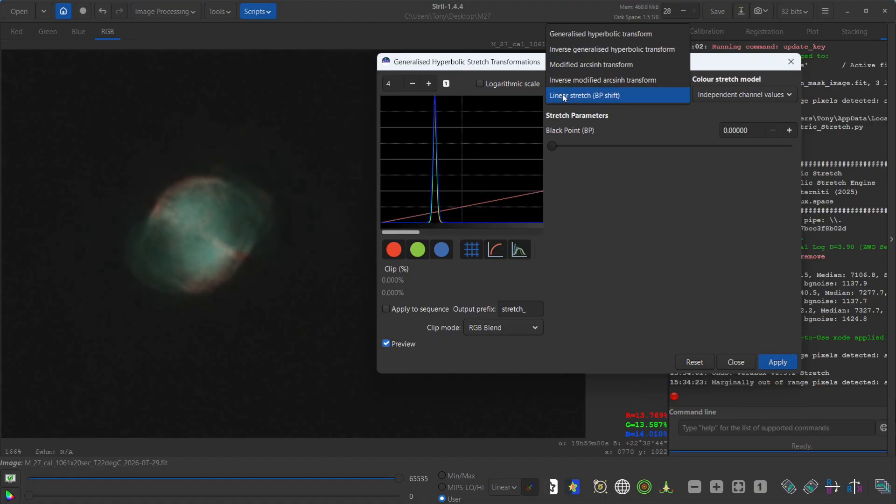
pyautogui.click(572, 33)
pyautogui.moveTo(557, 148); pyautogui.dragTo(583, 150)
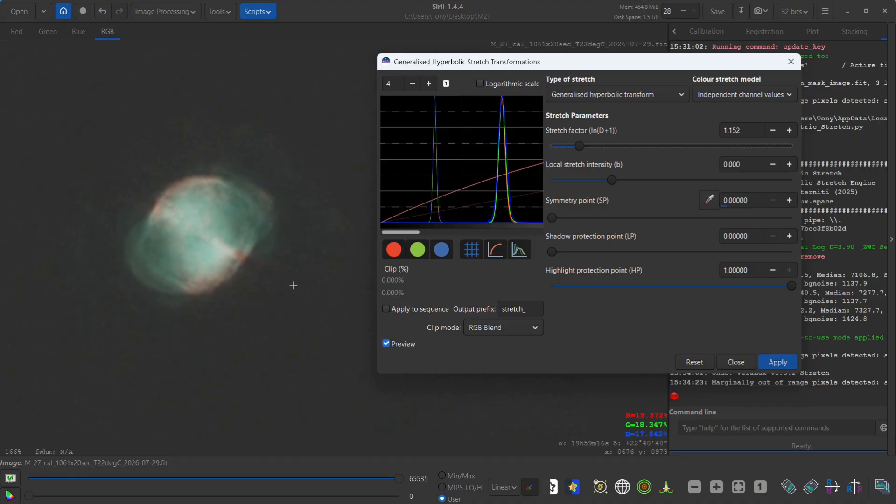
pyautogui.moveTo(581, 149); pyautogui.dragTo(579, 149)
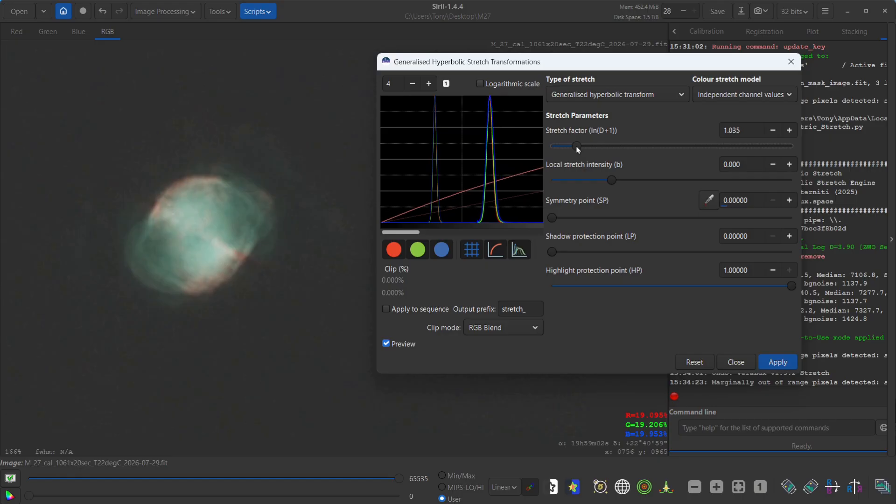
pyautogui.click(780, 362)
# Darken the background again with a linear stretch, setting the black point to 0.06641.
pyautogui.click(588, 96)
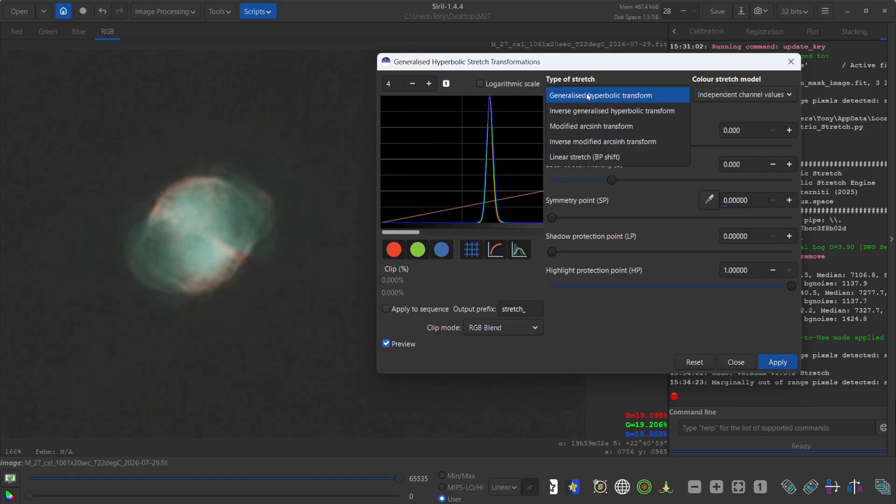
pyautogui.click(583, 162)
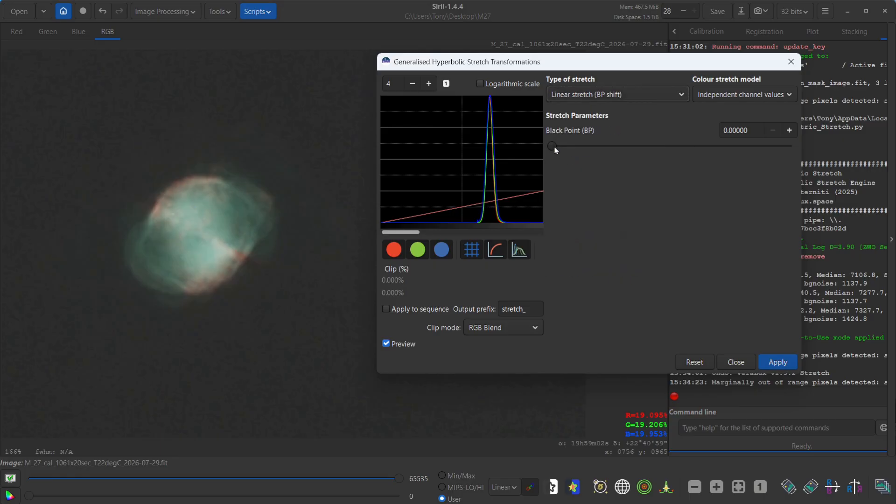
pyautogui.moveTo(555, 149); pyautogui.dragTo(573, 148)
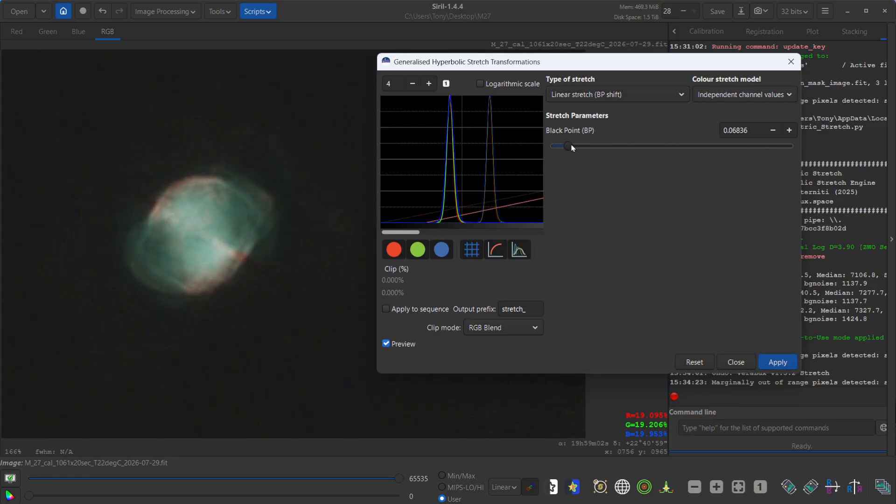
pyautogui.click(778, 362)
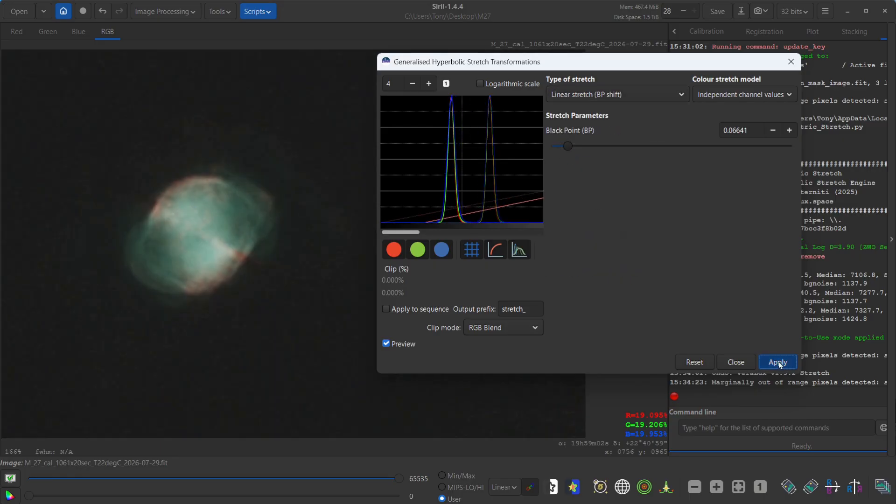
# Apply a generalised hyperbolic transform with stretch factor 0.957 and symmetry point 0.15399, sampled from a small area at the nebula's outer edge.
pyautogui.click(574, 95)
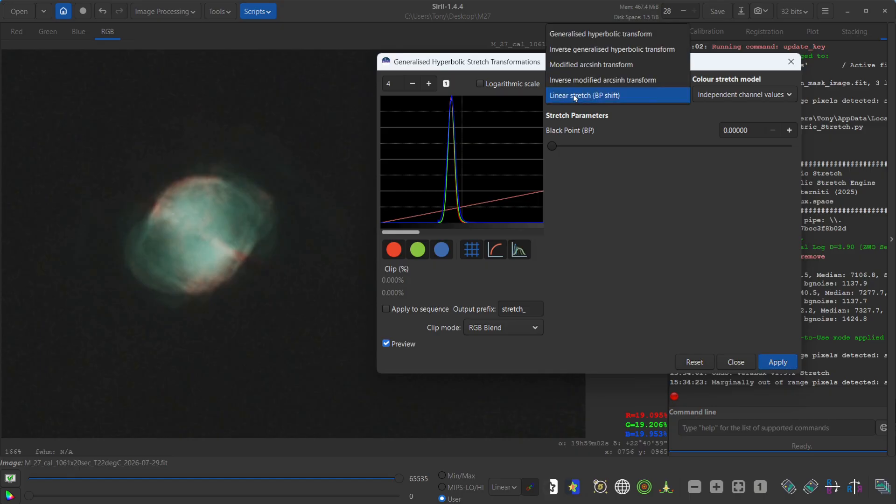
pyautogui.click(570, 35)
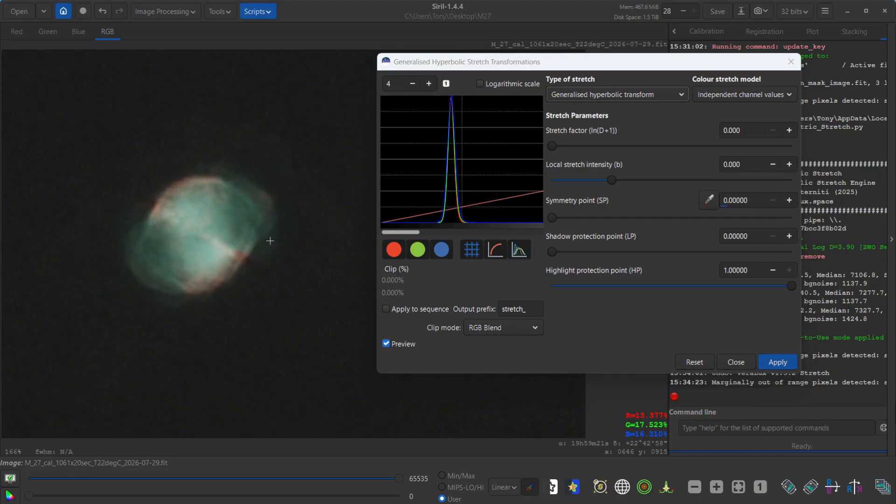
pyautogui.moveTo(270, 240); pyautogui.dragTo(259, 259)
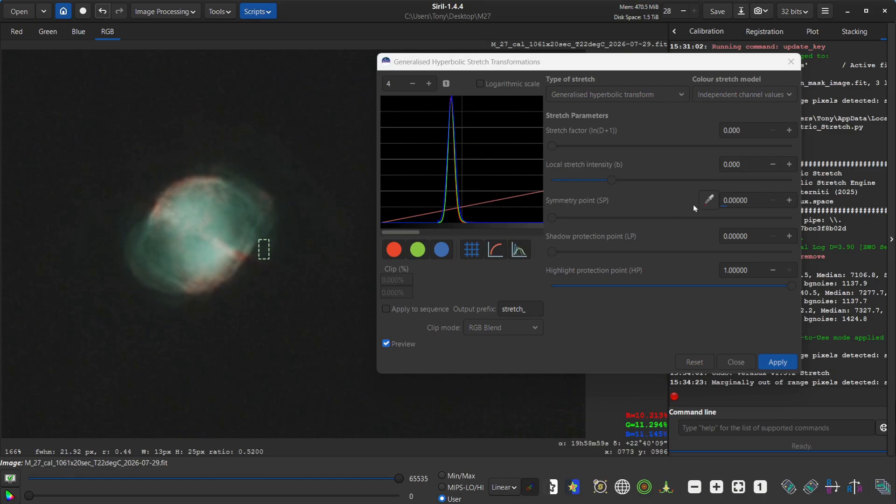
pyautogui.click(709, 200)
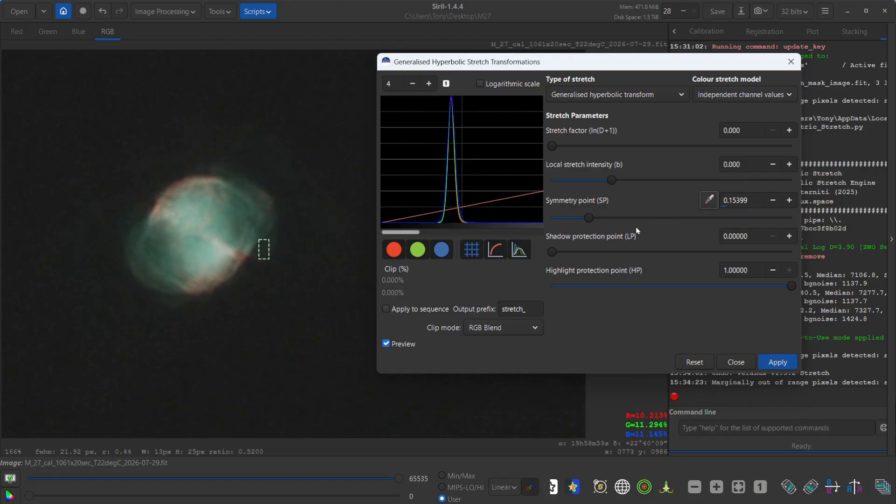
pyautogui.moveTo(553, 146); pyautogui.dragTo(570, 147)
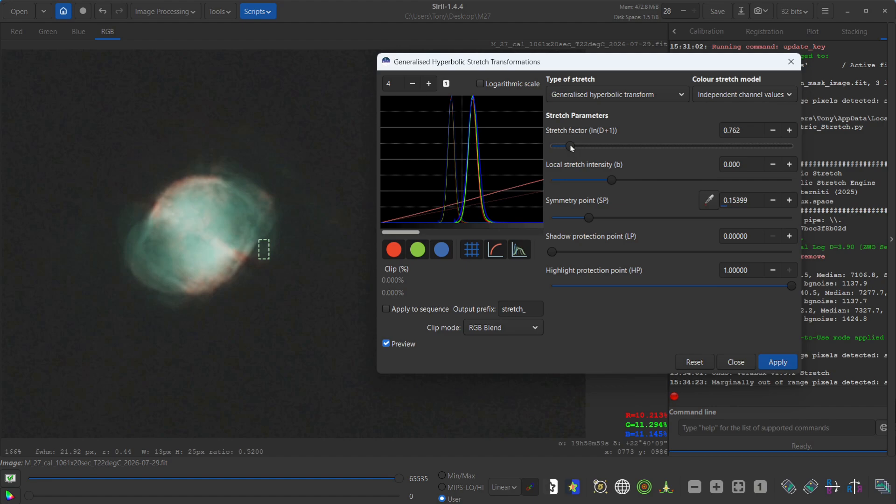
pyautogui.moveTo(572, 147); pyautogui.dragTo(577, 148)
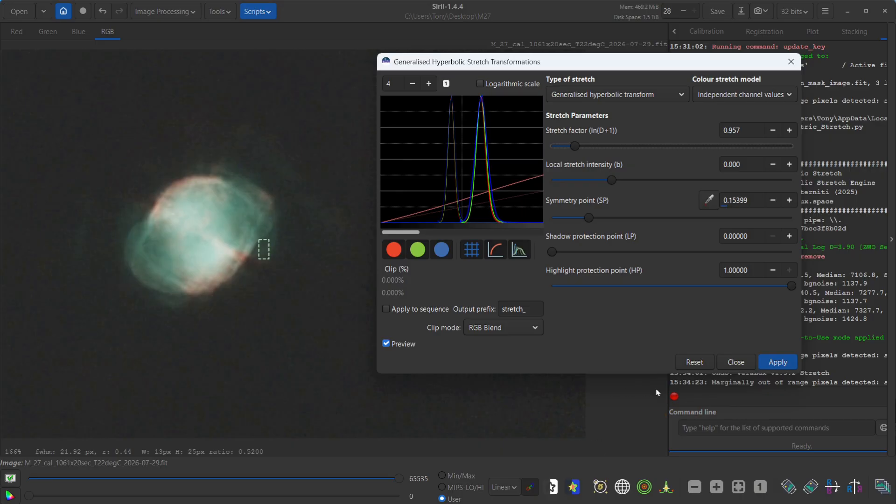
pyautogui.click(773, 363)
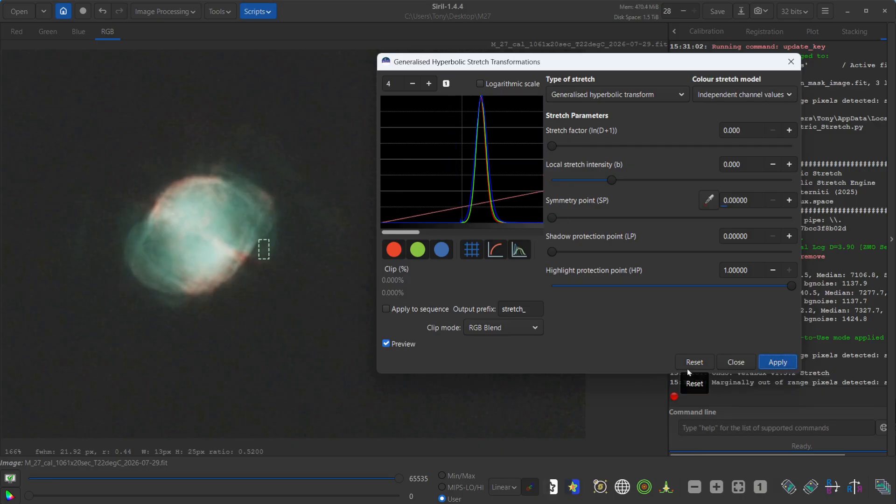
# Apply a linear stretch with the black point at 0.05664 and finish the stretching session.
pyautogui.click(578, 95)
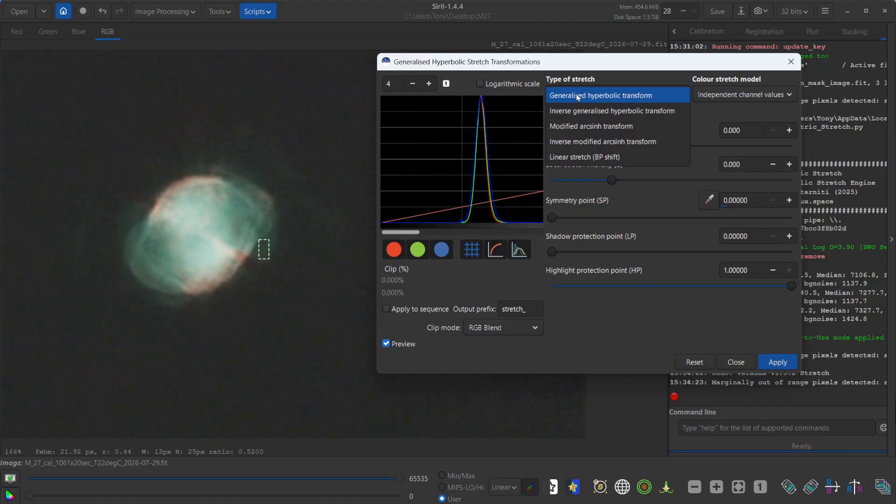
pyautogui.click(576, 155)
pyautogui.moveTo(556, 147); pyautogui.dragTo(570, 146)
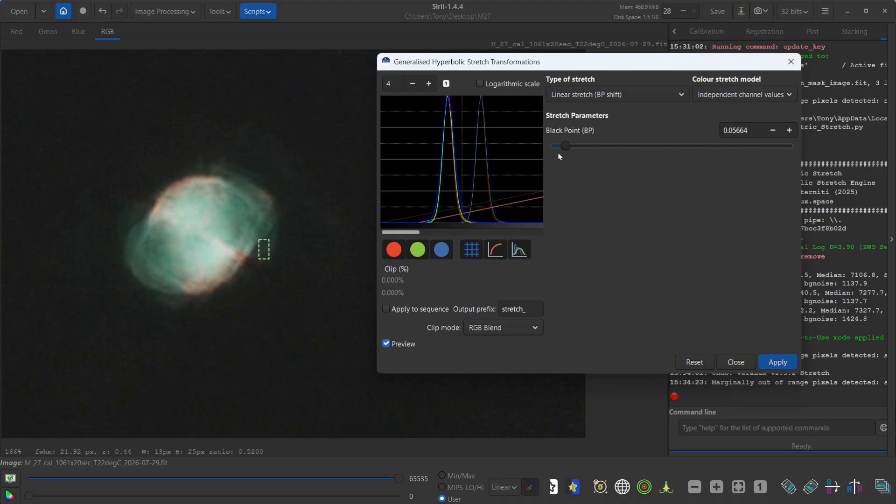
pyautogui.click(761, 363)
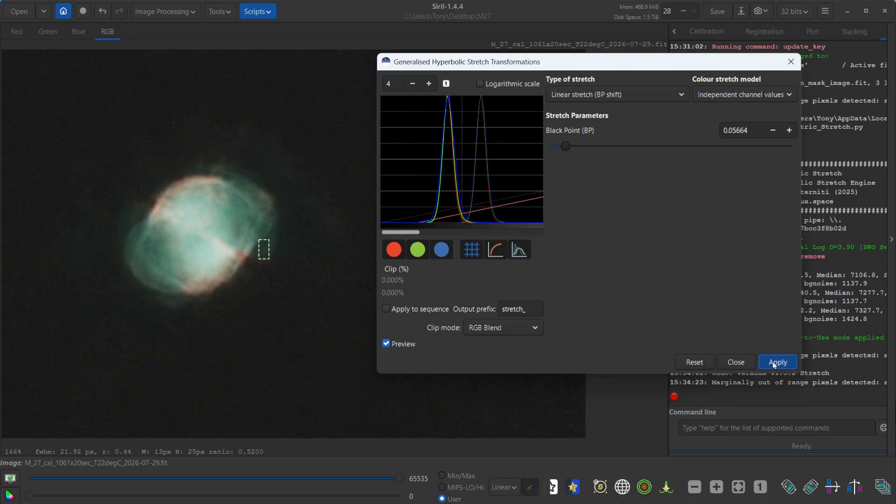
pyautogui.click(736, 362)
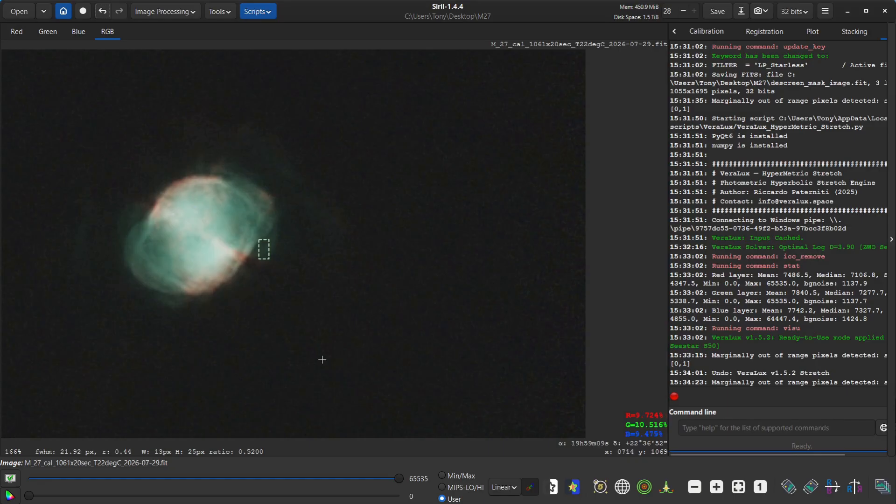
# Clear the sample selection and save the nebula as "M_27_cal_1061x20sec_T22degC_2026-07-29 processed.fit" in 32-bit floating point with MIPS-HI and MIPS-LO values.
pyautogui.click(466, 315)
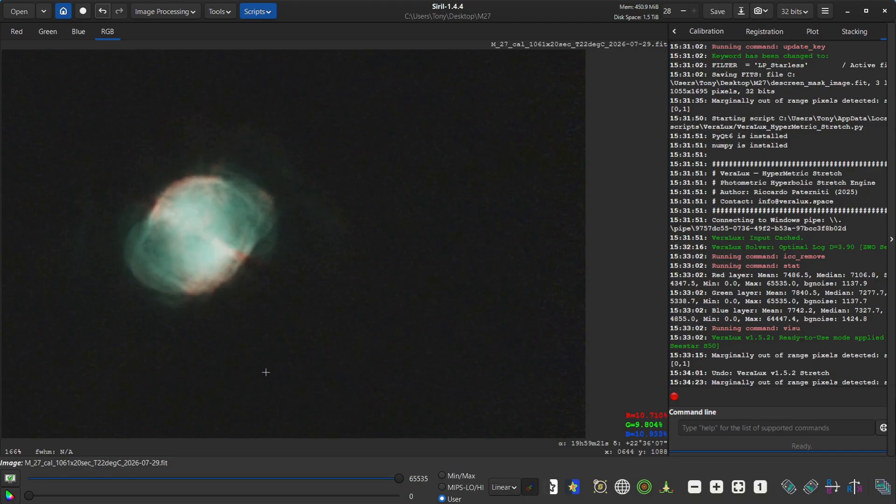
pyautogui.scroll(2, 189, 235)
pyautogui.scroll(1, 189, 235)
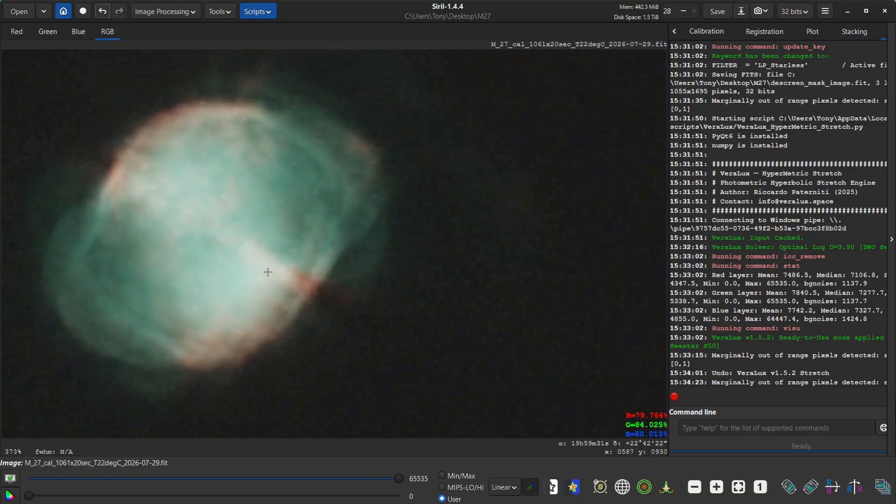
pyautogui.scroll(-2, 267, 273)
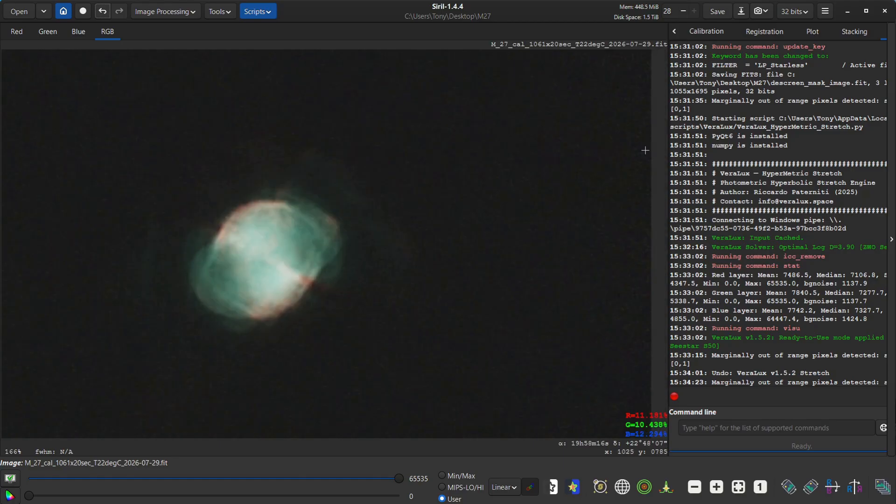
pyautogui.click(741, 11)
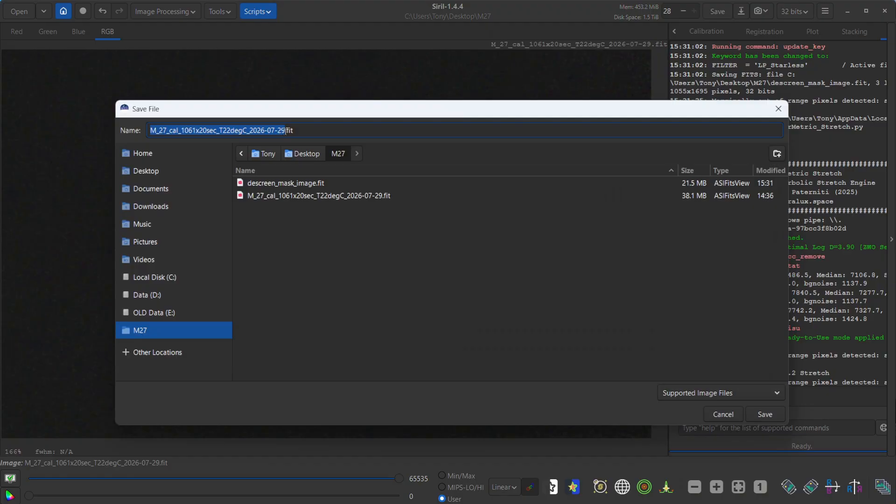
pyautogui.click(285, 131)
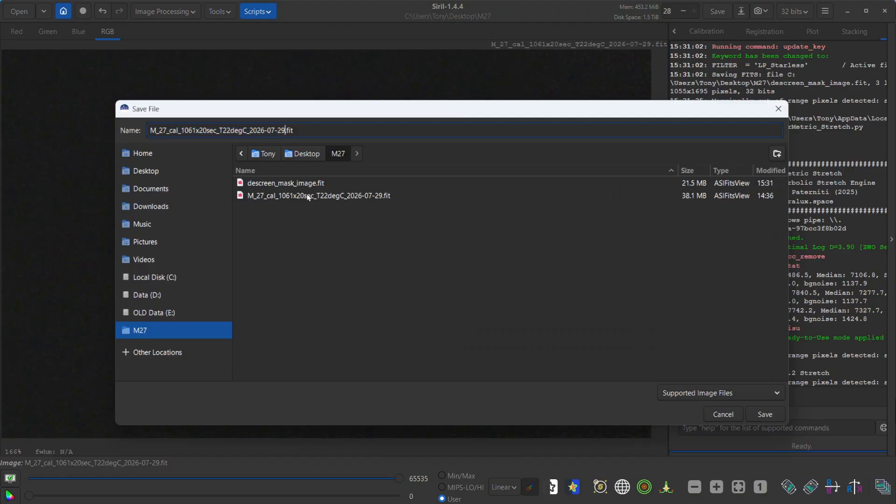
pyautogui.write('processed')
pyautogui.click(766, 414)
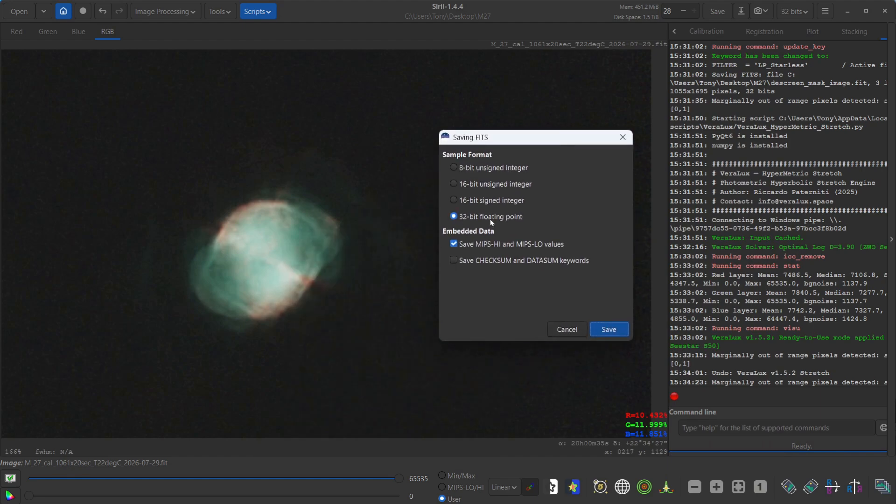
pyautogui.click(613, 330)
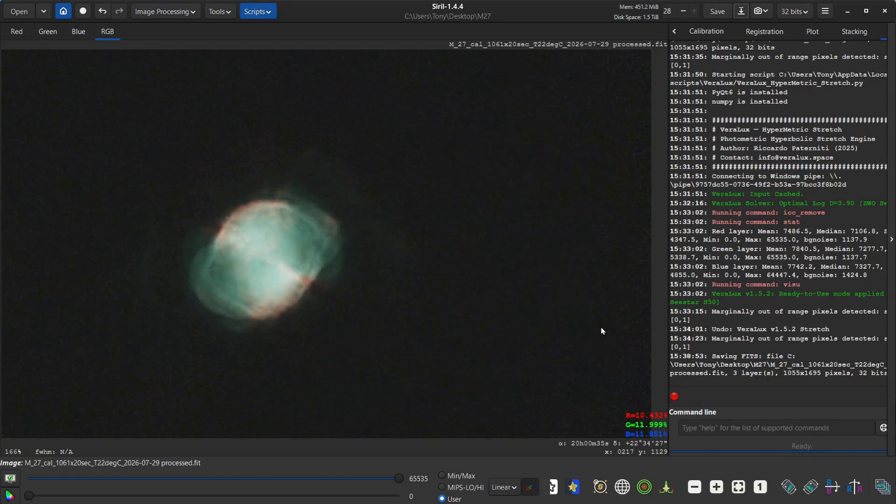
# Open descreen_mask_image.fit and apply an asinh transformation with a stretch factor of 203.9 to bring out the stars.
pyautogui.click(19, 12)
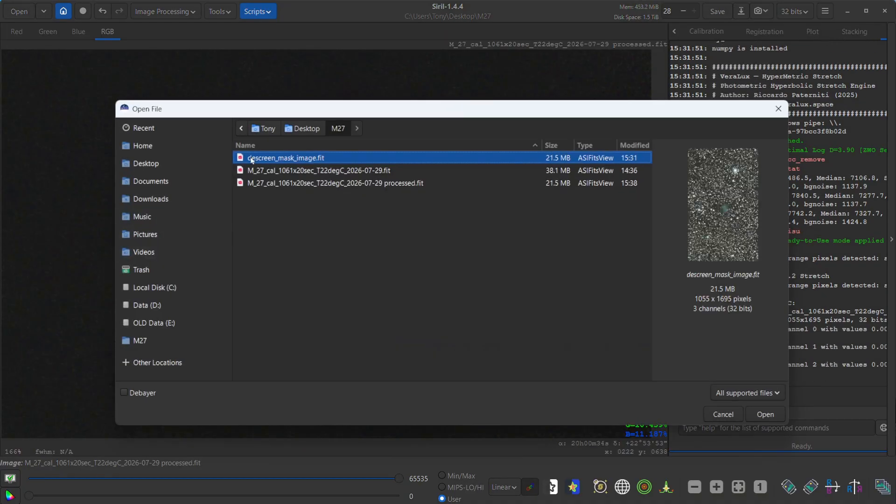
pyautogui.doubleClick(285, 159)
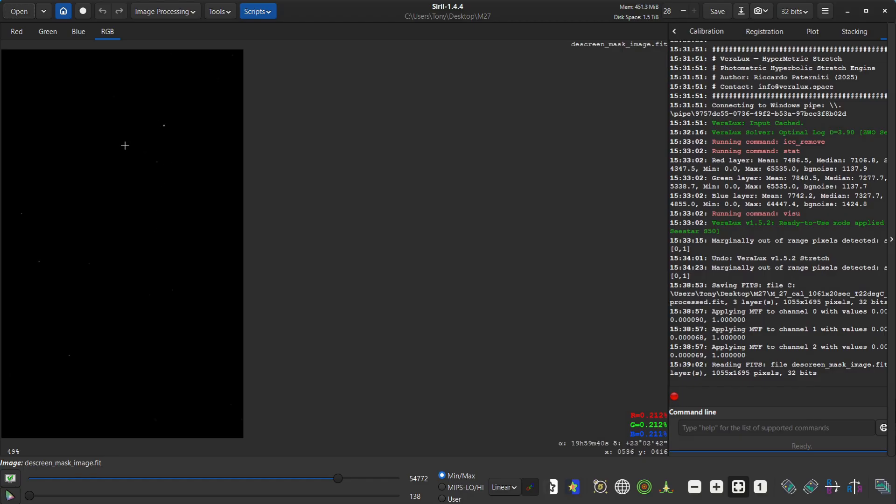
pyautogui.click(147, 13)
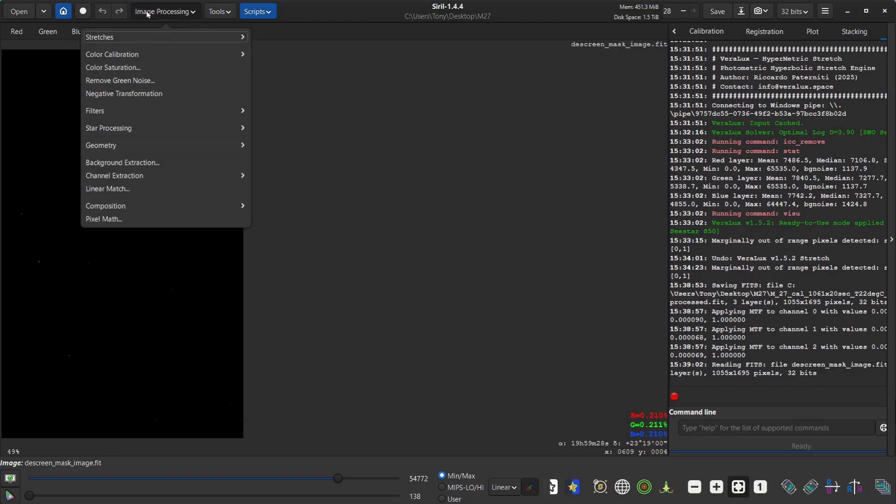
pyautogui.click(107, 37)
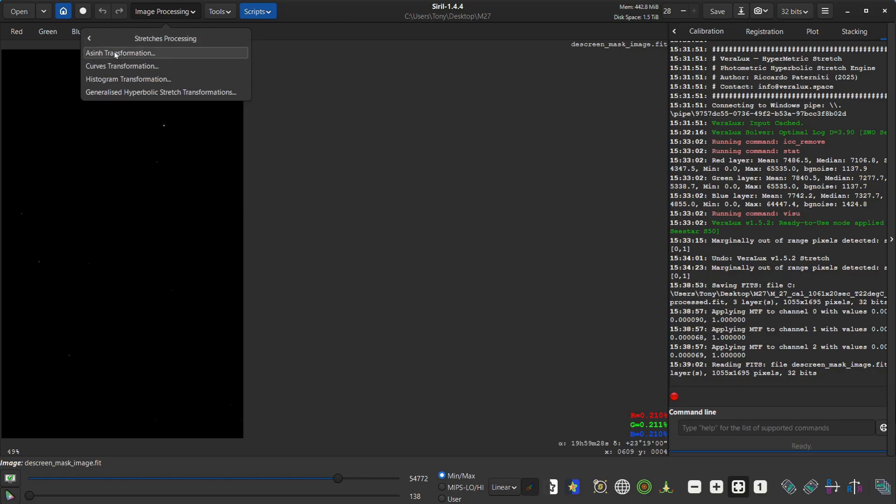
pyautogui.click(117, 53)
pyautogui.moveTo(292, 205); pyautogui.dragTo(475, 126)
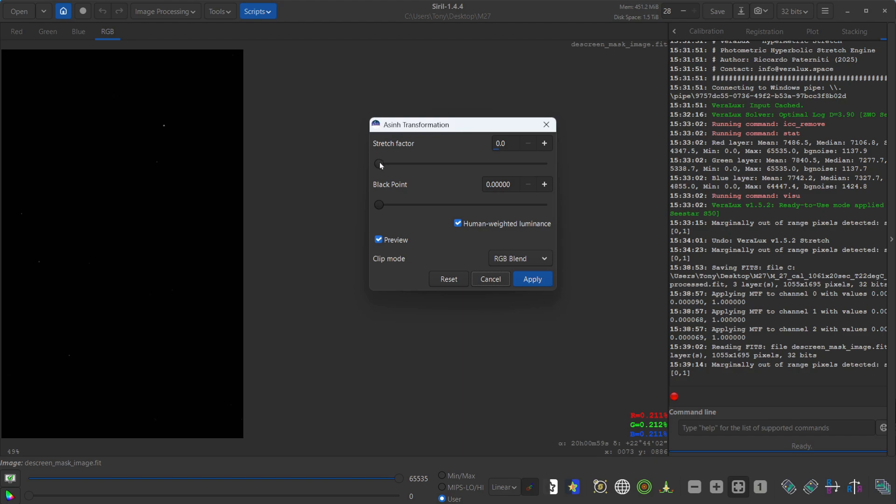
pyautogui.moveTo(379, 163); pyautogui.dragTo(548, 167)
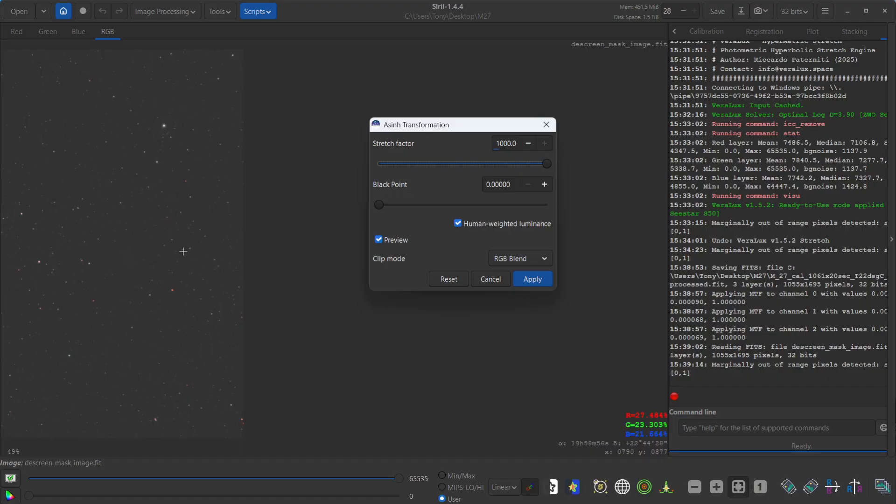
pyautogui.moveTo(547, 168); pyautogui.dragTo(414, 168)
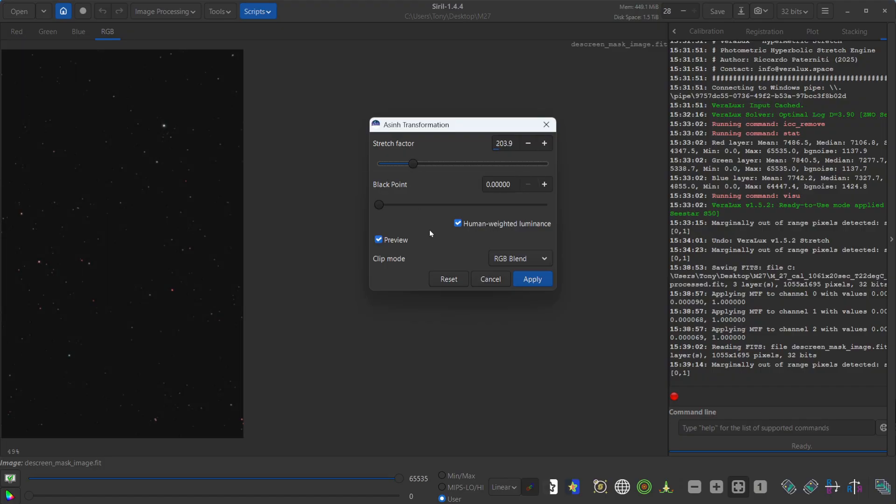
pyautogui.click(531, 279)
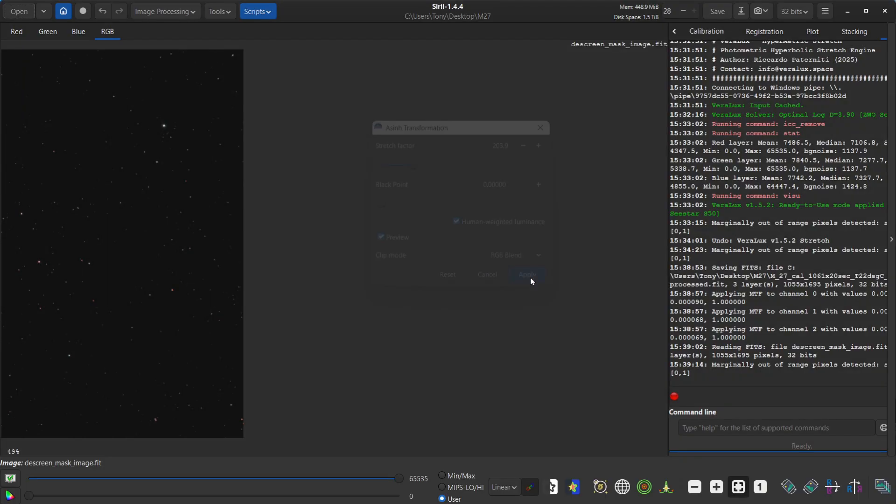
# Apply a histogram transformation to the star image with midtones at 0.2576531 and shadows at 0.0408163, and close the tool.
pyautogui.click(162, 13)
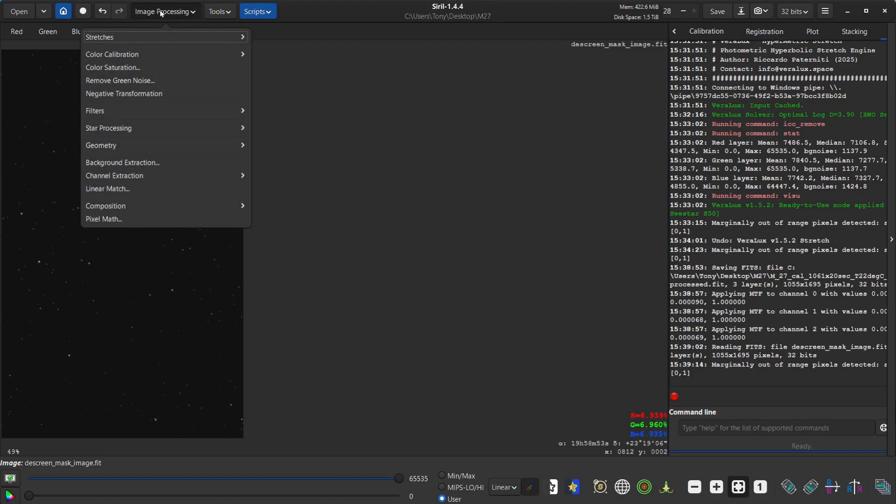
pyautogui.click(118, 36)
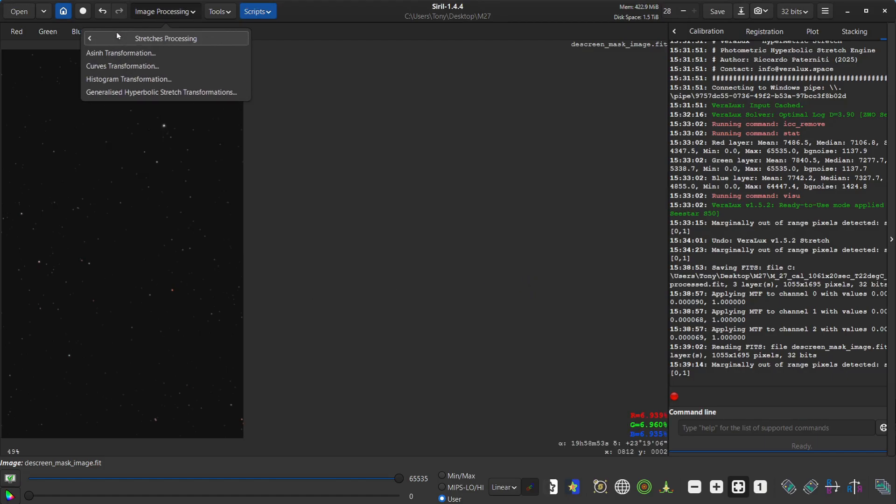
pyautogui.click(136, 80)
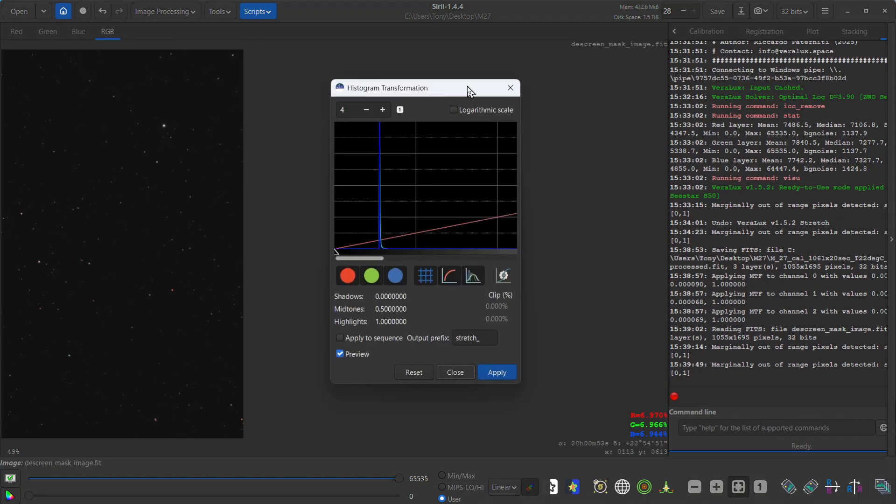
pyautogui.moveTo(468, 89); pyautogui.dragTo(537, 73)
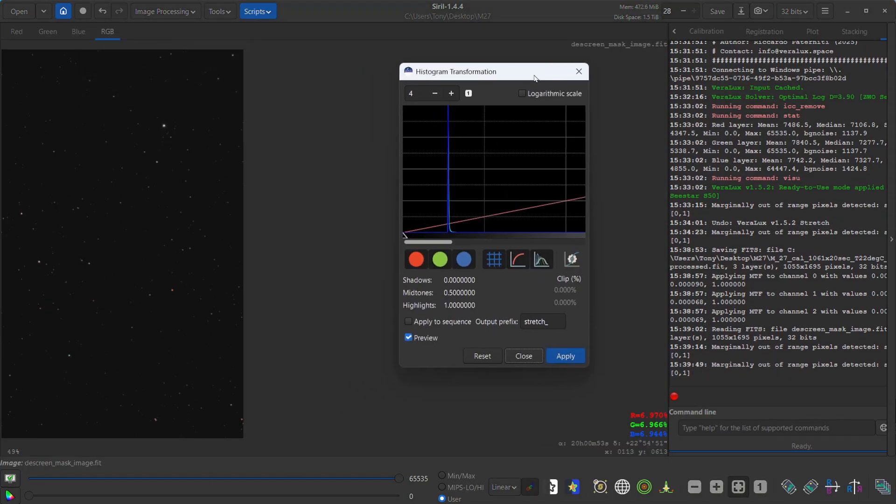
pyautogui.click(469, 94)
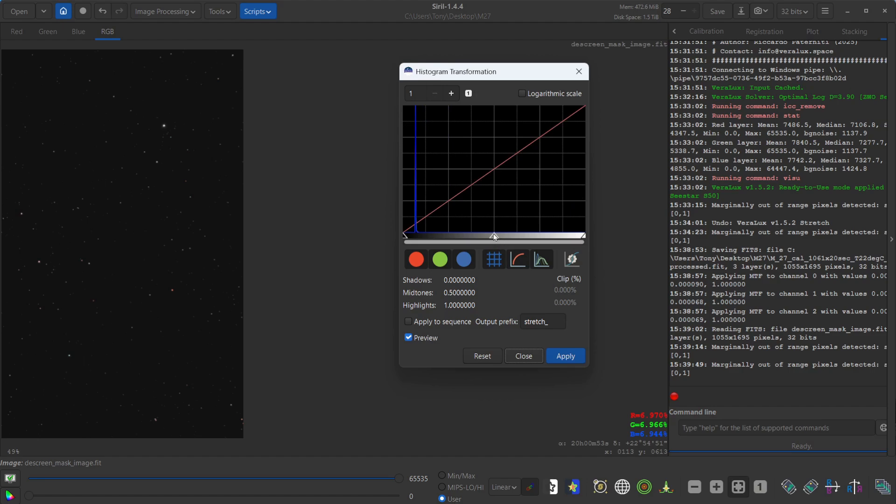
pyautogui.moveTo(493, 235); pyautogui.dragTo(450, 236)
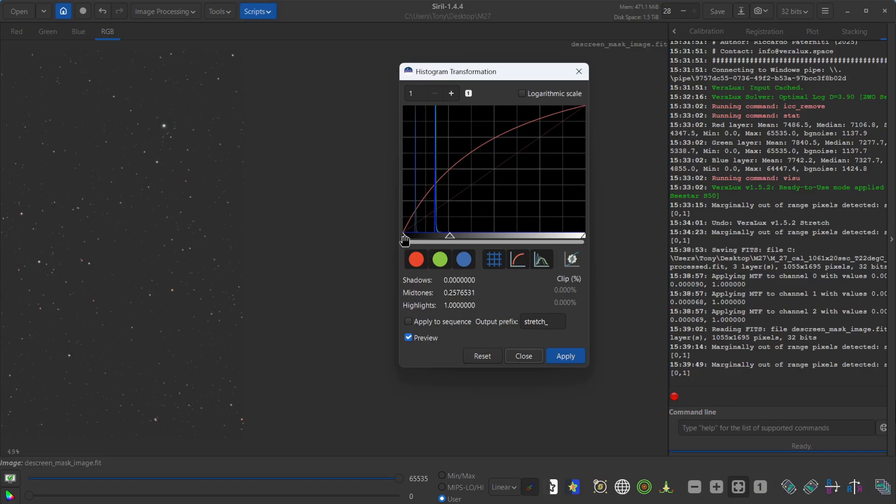
pyautogui.moveTo(405, 240); pyautogui.dragTo(412, 238)
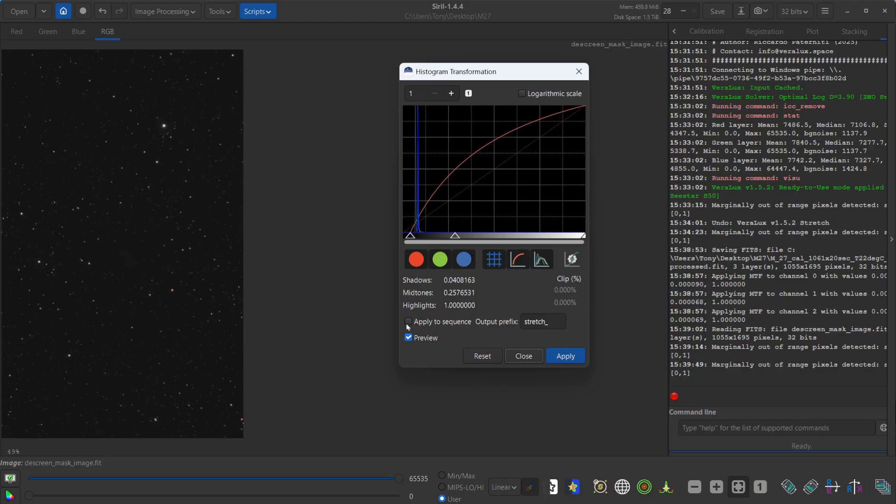
pyautogui.click(566, 356)
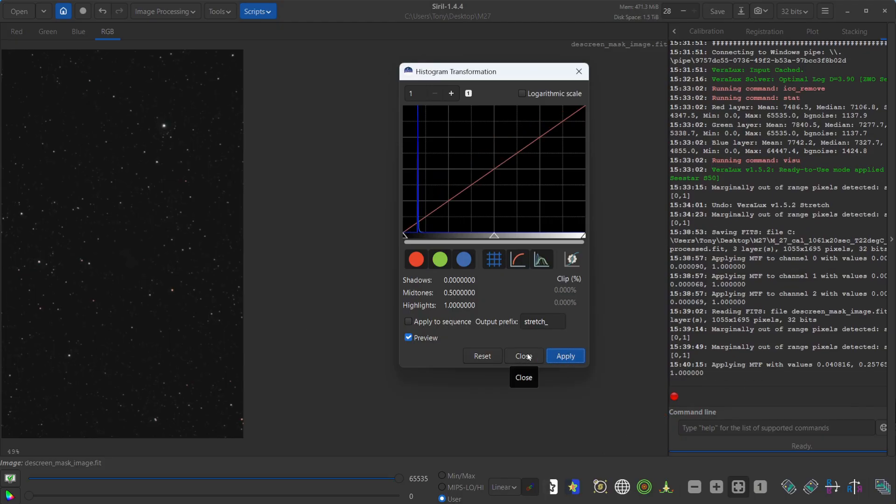
pyautogui.click(529, 357)
# Save the stretched star image as "descreen_mask_image. procssedfit.fit" in 32-bit floating point with MIPS-HI and MIPS-LO values.
pyautogui.click(741, 12)
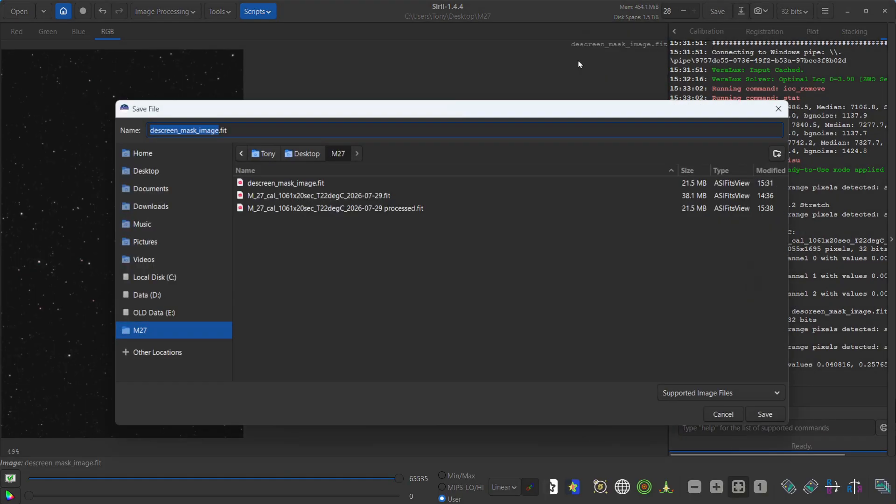
pyautogui.click(218, 131)
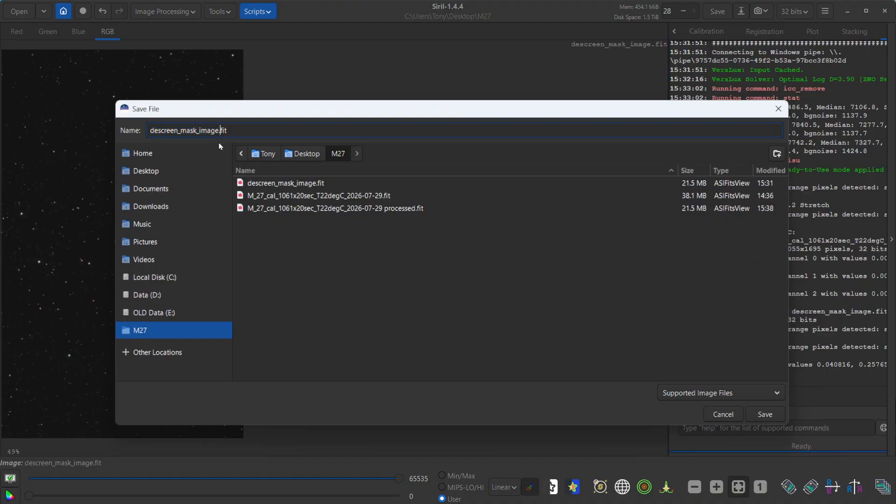
pyautogui.write('procsse')
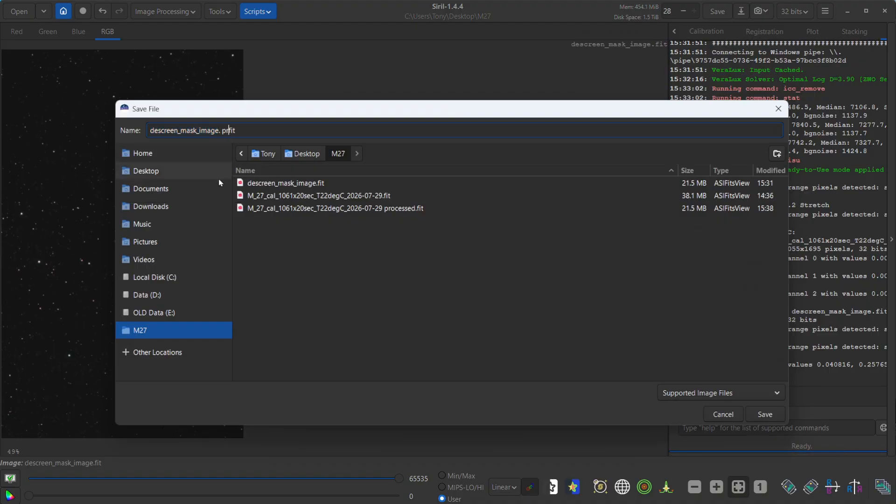
pyautogui.write('d')
pyautogui.click(757, 416)
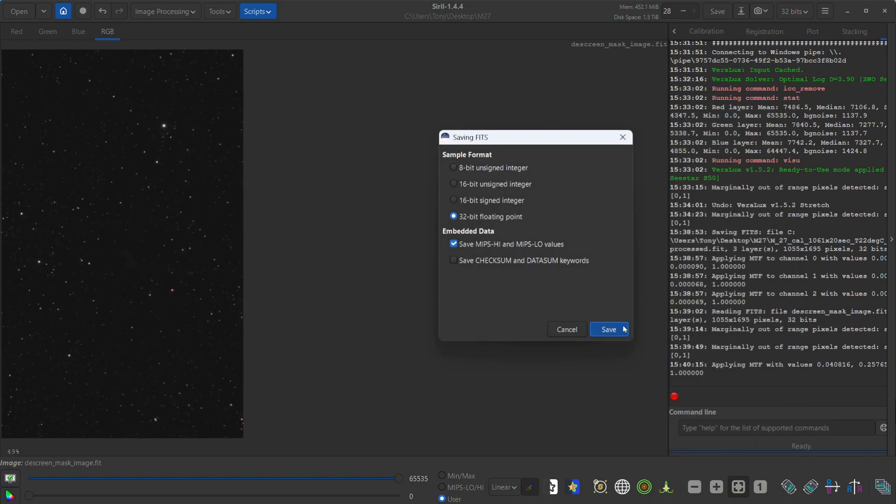
pyautogui.click(606, 329)
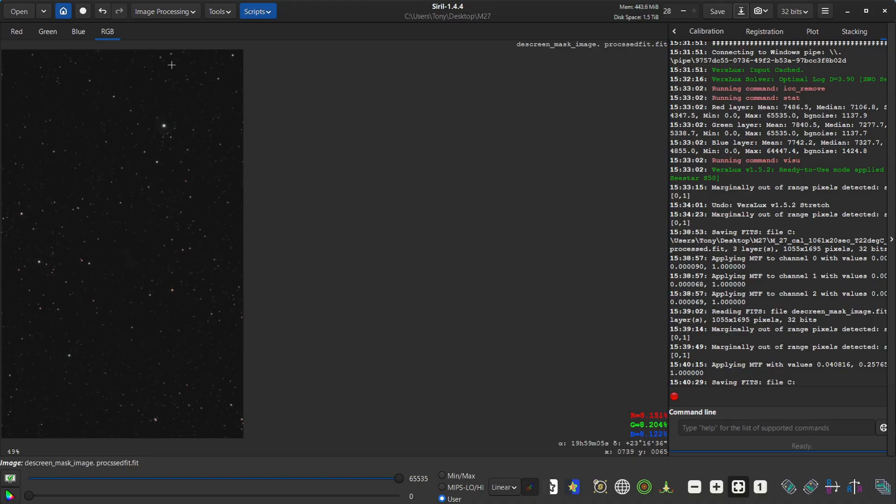
# Start Star Recomposition, closing the current image, and load "M_27_cal_1061x20sec_T22degC_2026-07-29 processed.fit" as the background.
pyautogui.click(138, 12)
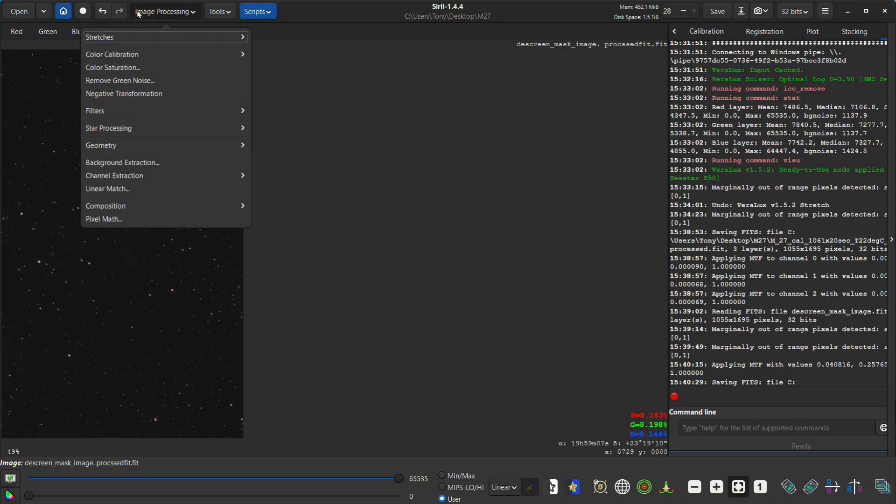
pyautogui.click(121, 129)
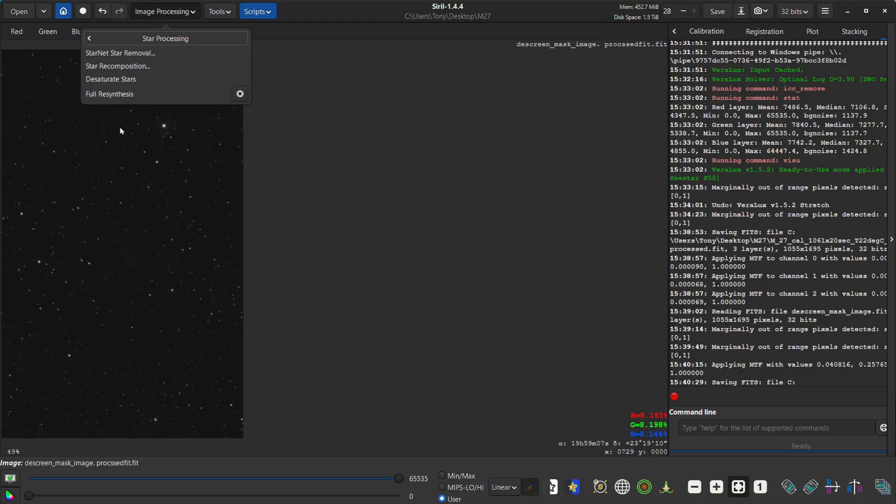
pyautogui.click(114, 67)
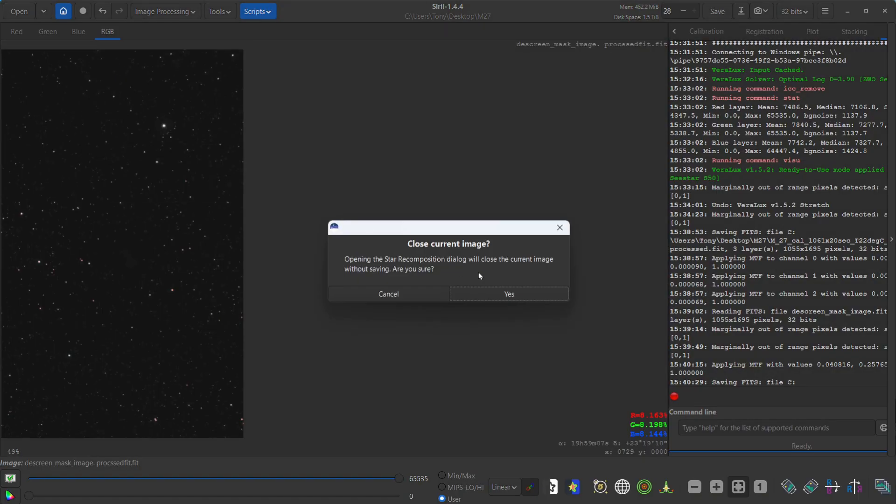
pyautogui.click(510, 293)
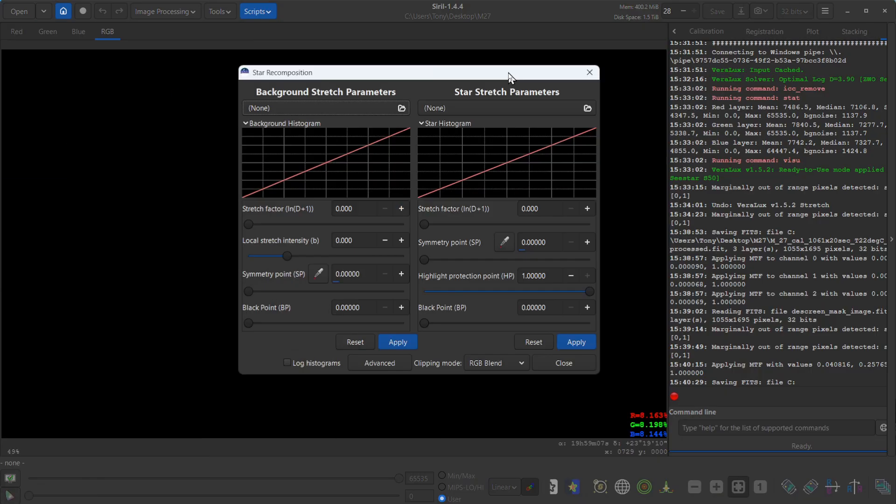
pyautogui.moveTo(510, 75); pyautogui.dragTo(791, 89)
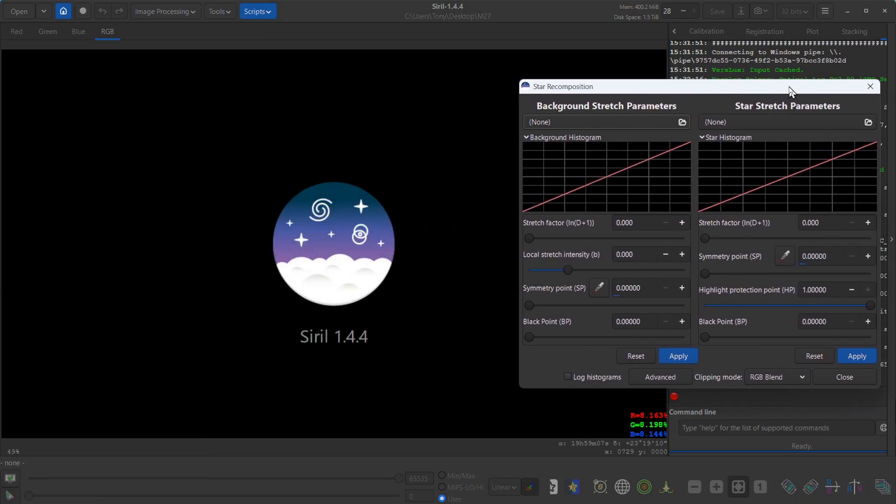
pyautogui.click(554, 125)
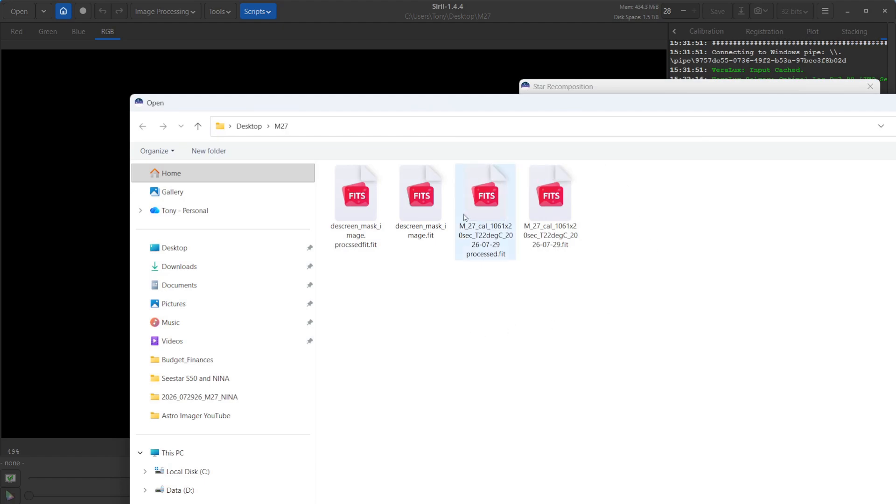
pyautogui.doubleClick(464, 191)
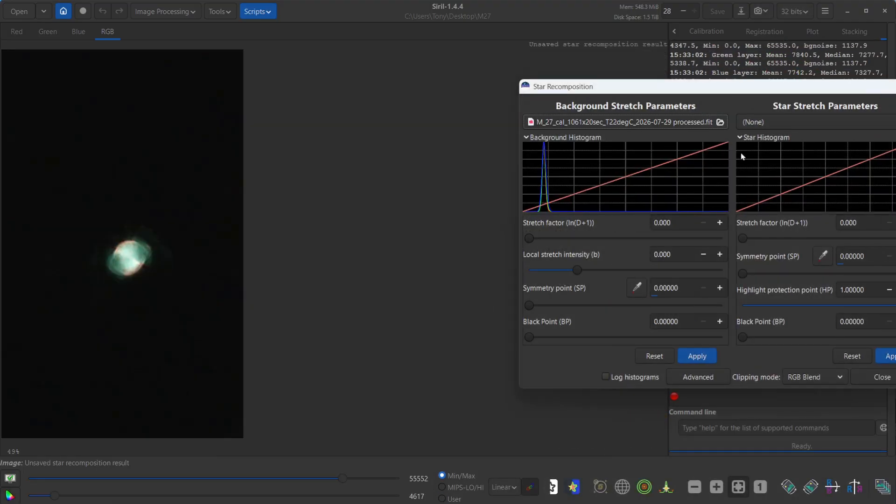
# Load "descreen_mask_image. procssedfit.fit" as the star image, inspect the nebula up close, and finish the recomposition with zero stretch factors.
pyautogui.click(750, 123)
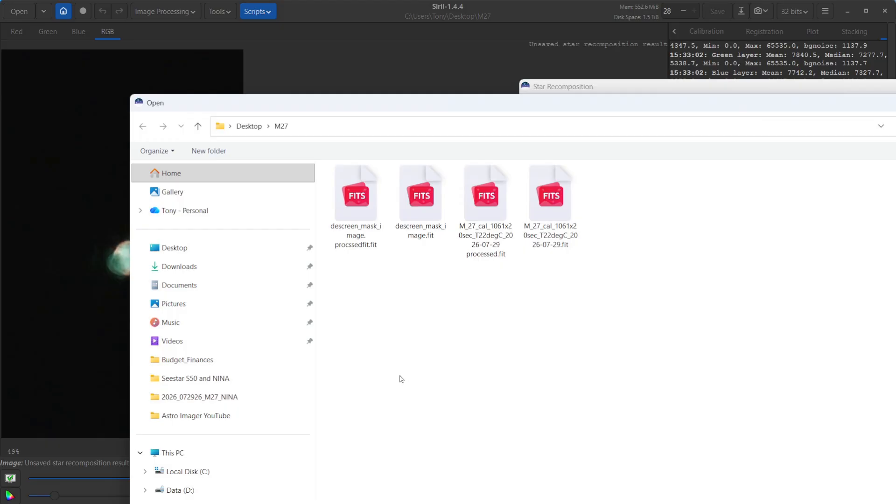
pyautogui.doubleClick(353, 207)
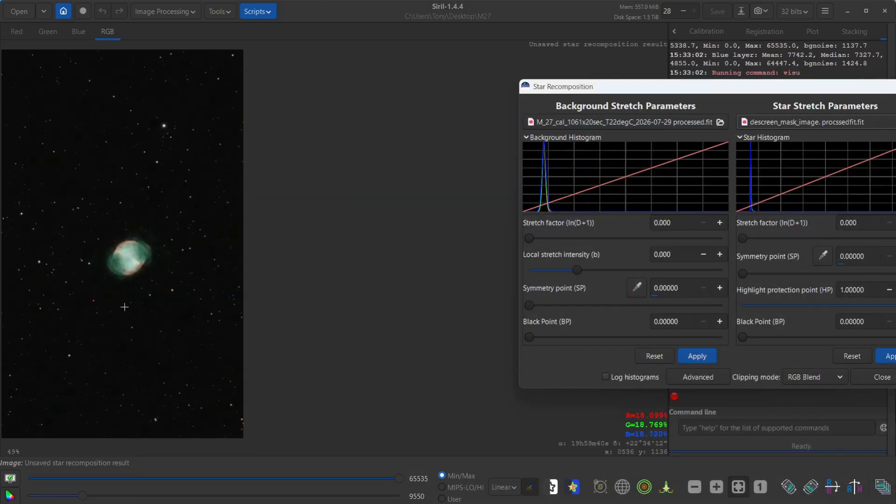
pyautogui.scroll(3, 135, 296)
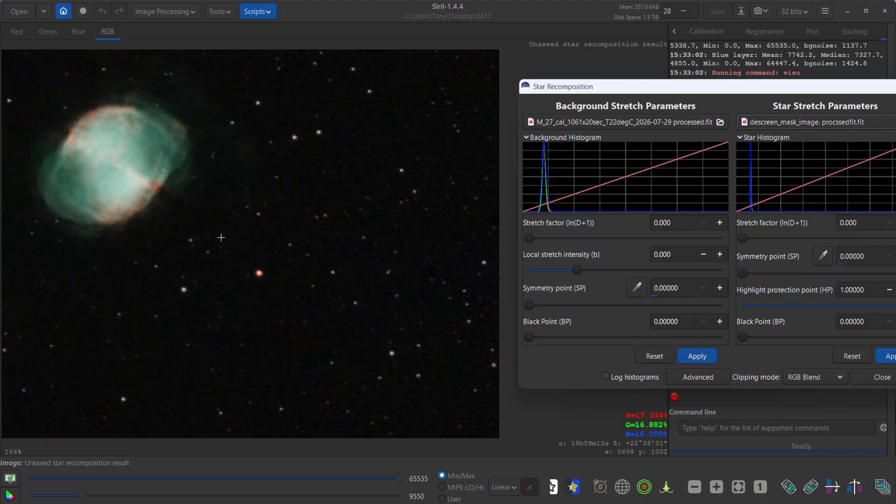
pyautogui.moveTo(216, 236); pyautogui.dragTo(361, 322)
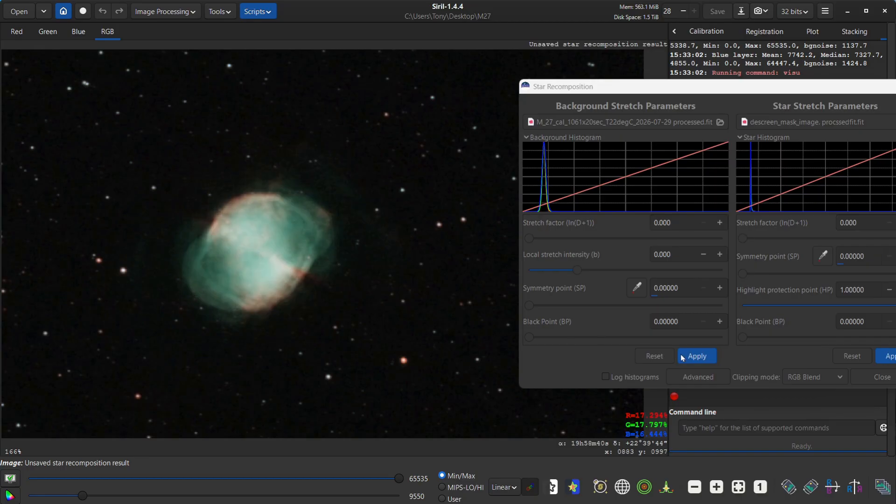
pyautogui.click(695, 357)
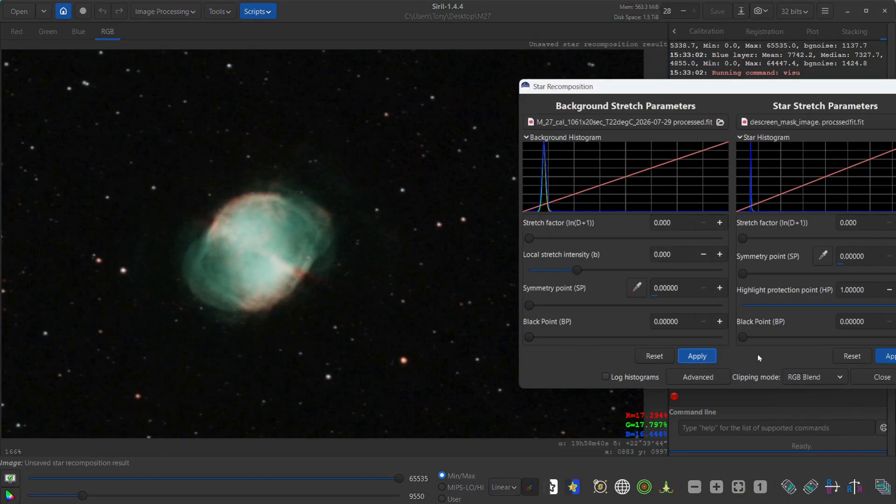
pyautogui.click(879, 379)
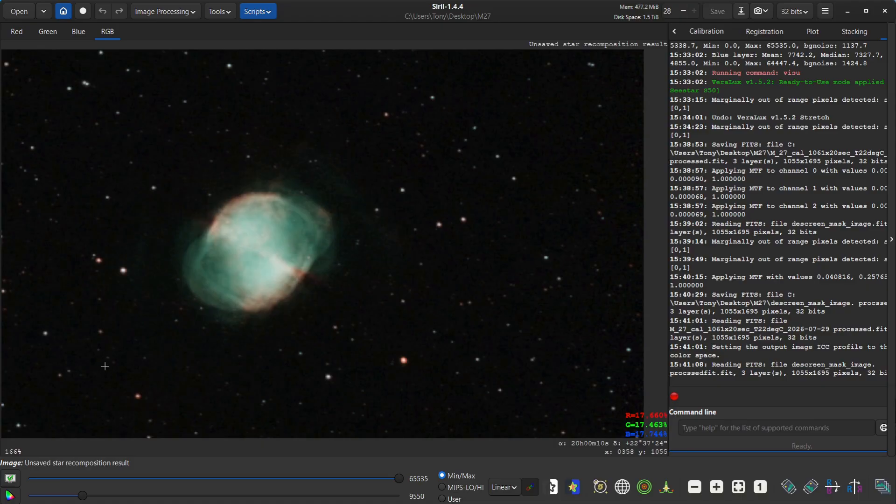
# Remove green noise from the recombined image using the Average Neutral protection method with lightness preserved.
pyautogui.click(160, 11)
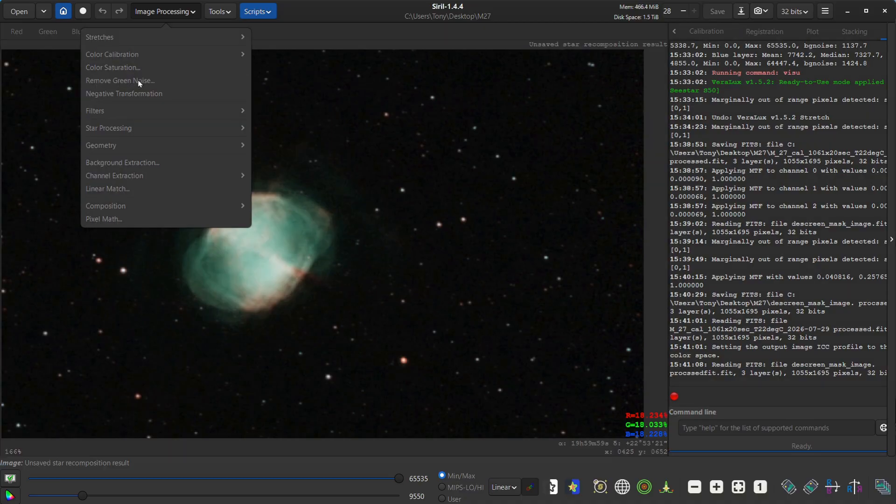
pyautogui.click(164, 82)
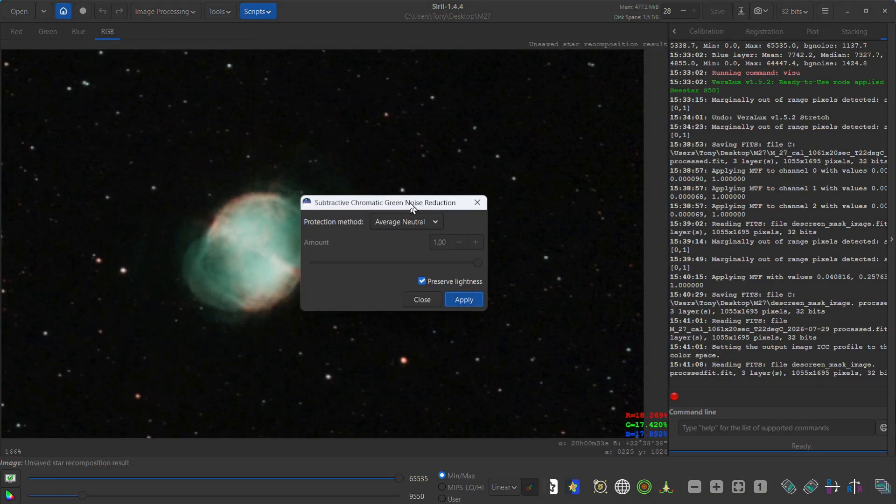
pyautogui.moveTo(412, 204); pyautogui.dragTo(581, 119)
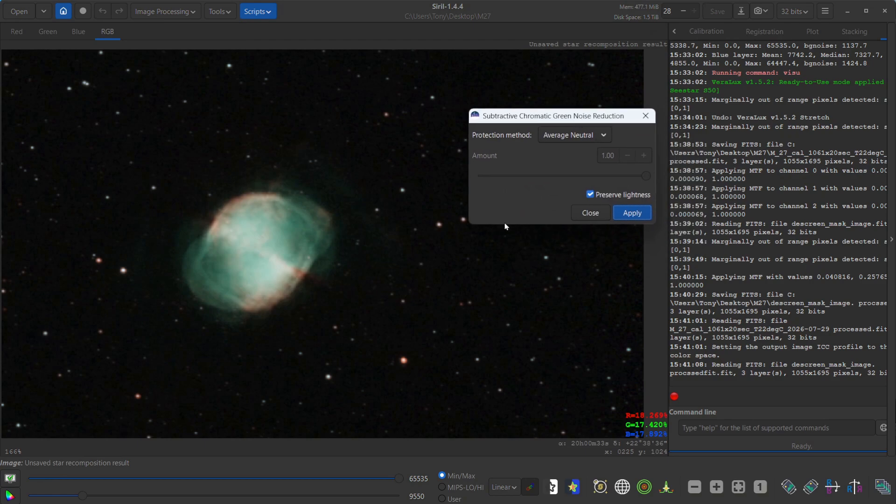
pyautogui.click(636, 214)
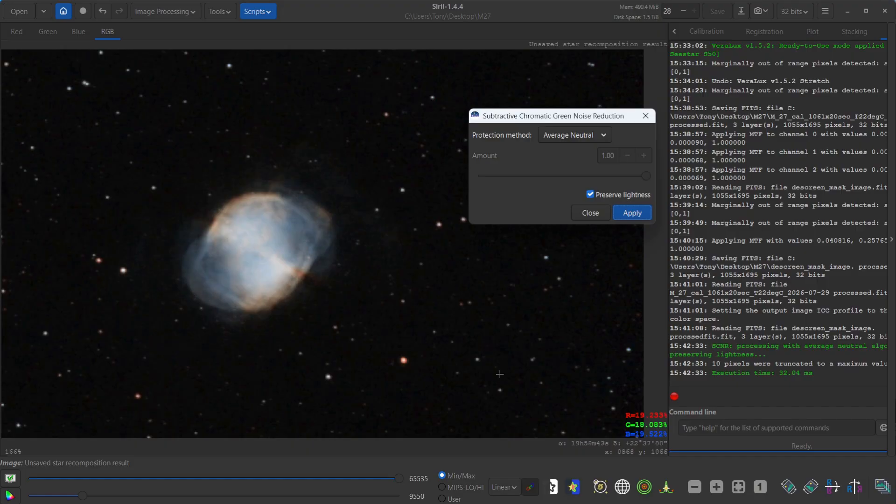
pyautogui.click(590, 213)
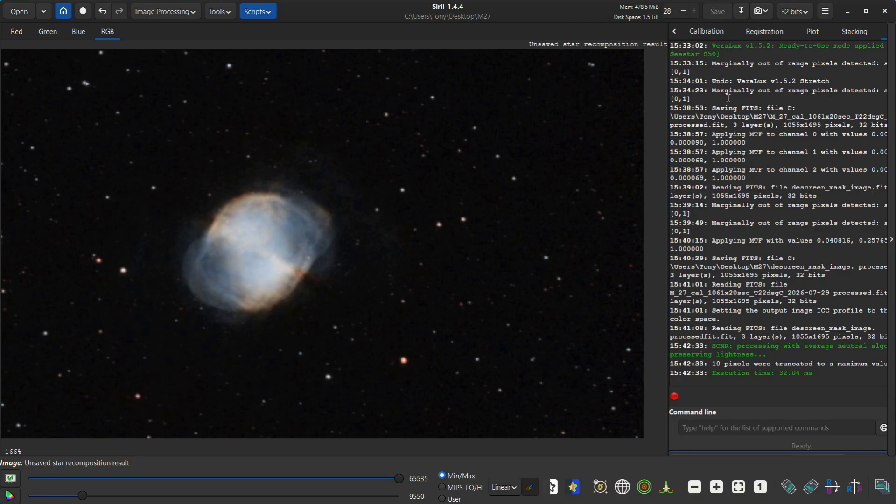
# Export the recombined image to the M27 folder as "Unsaved star recomposition result.tif", an uncompressed 16-bit unsigned ASTRO-TIFF.
pyautogui.click(742, 12)
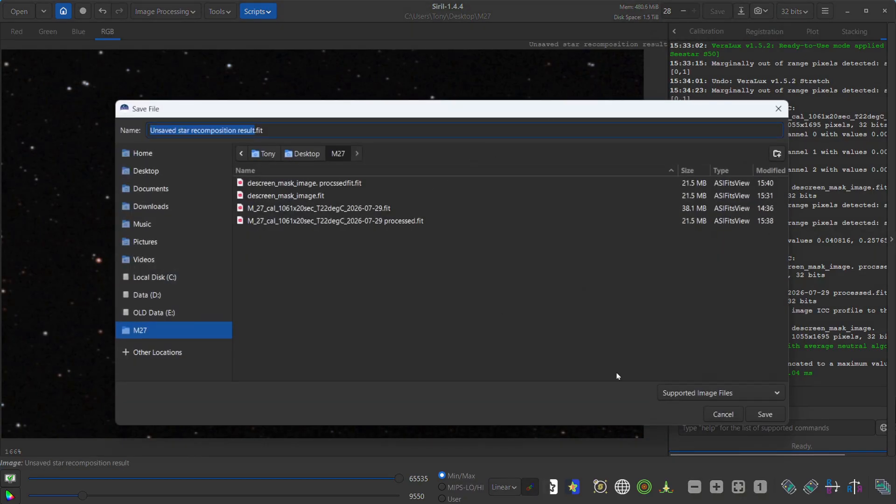
pyautogui.click(677, 398)
pyautogui.click(677, 364)
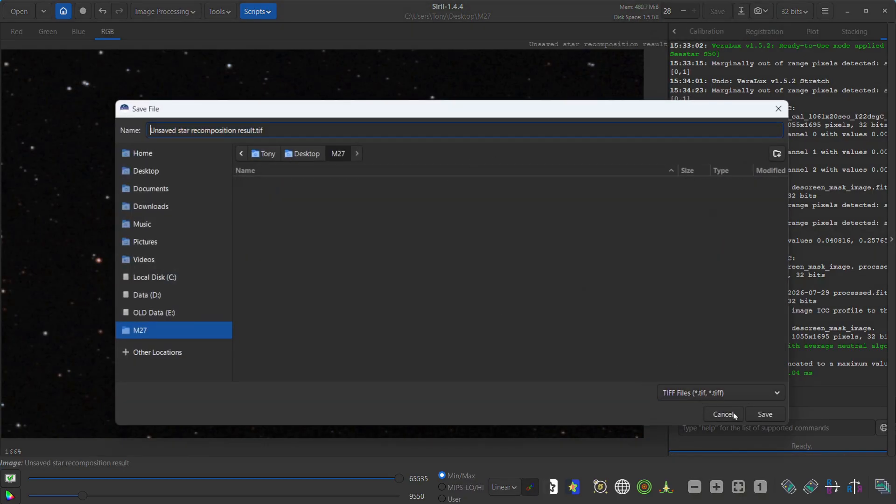
pyautogui.click(766, 414)
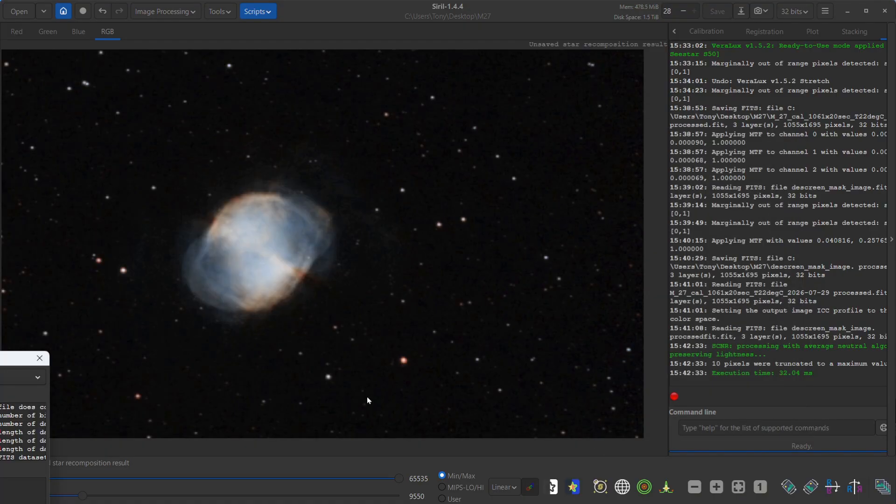
pyautogui.moveTo(499, 161); pyautogui.dragTo(529, 146)
pyautogui.click(404, 209)
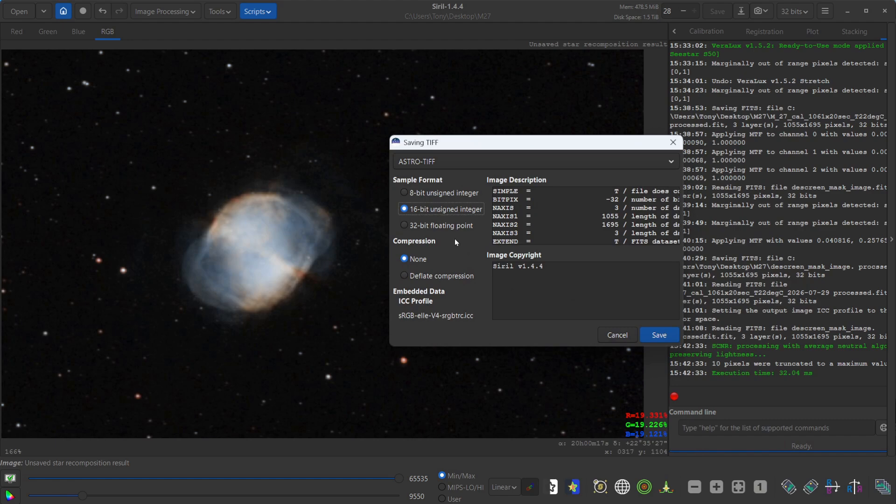
pyautogui.click(658, 335)
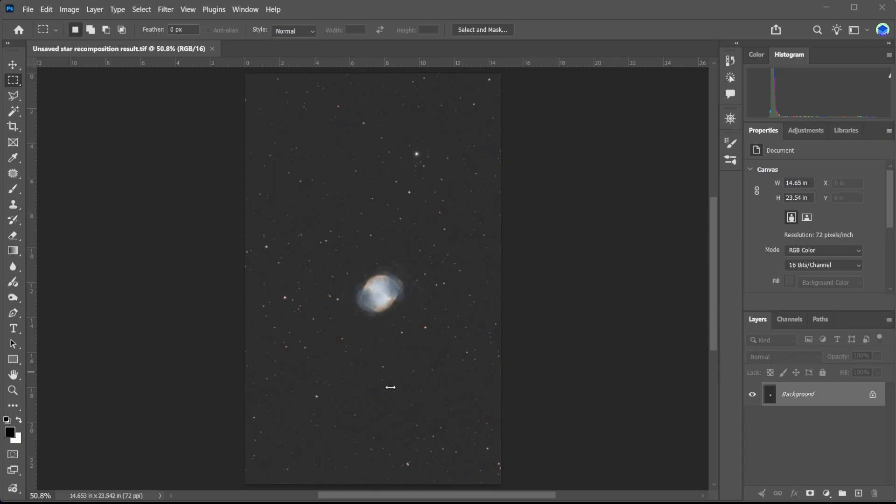
# In Photoshop, start a Levels adjustment on the recombined image and set the red channel's black input level to 29.
pyautogui.scroll(3, 336, 294)
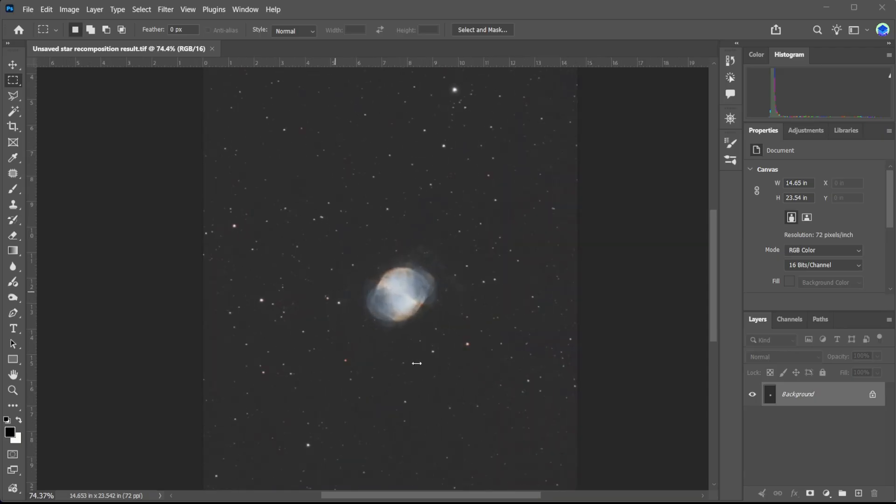
pyautogui.scroll(2, 398, 396)
pyautogui.scroll(2, 399, 396)
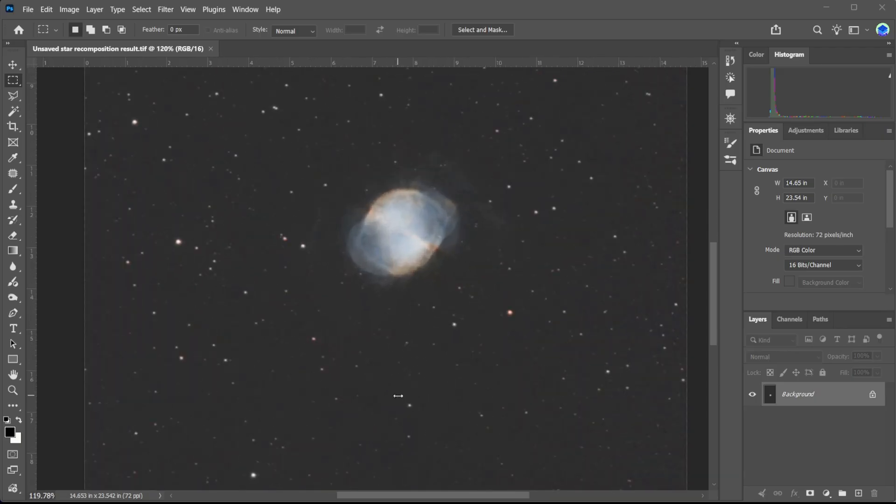
pyautogui.click(70, 10)
pyautogui.moveTo(75, 40)
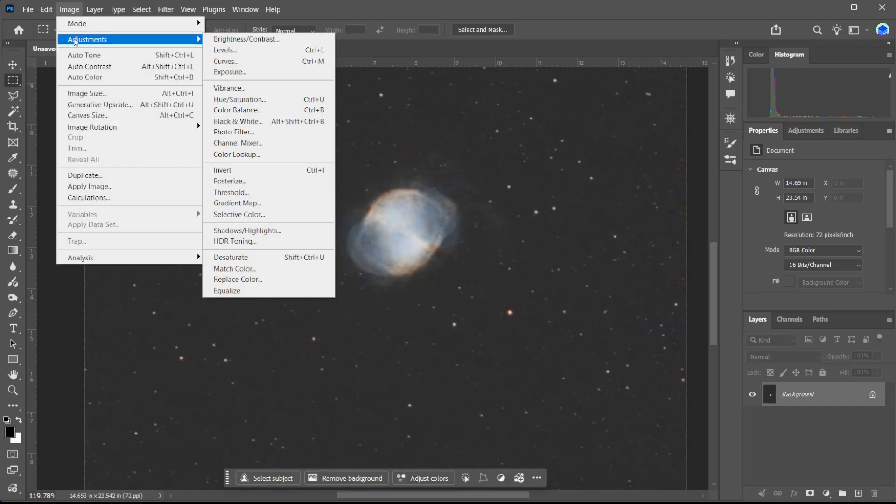
pyautogui.click(229, 53)
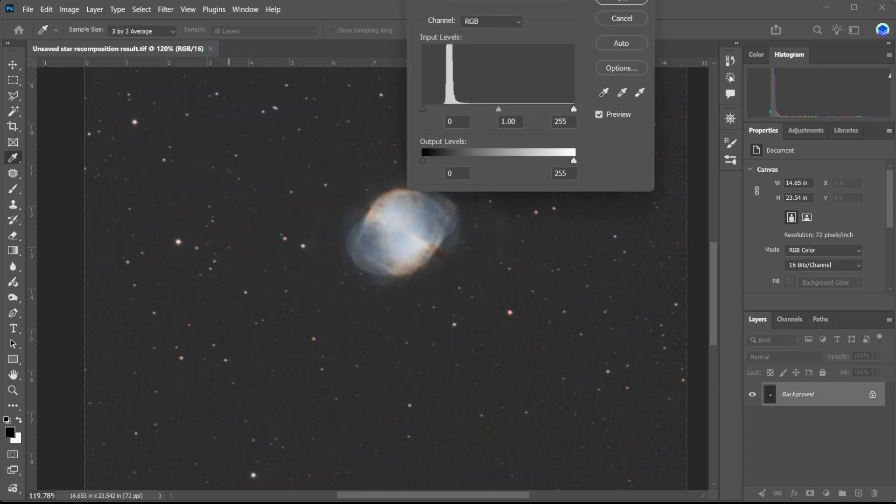
pyautogui.moveTo(523, 1); pyautogui.dragTo(714, 148)
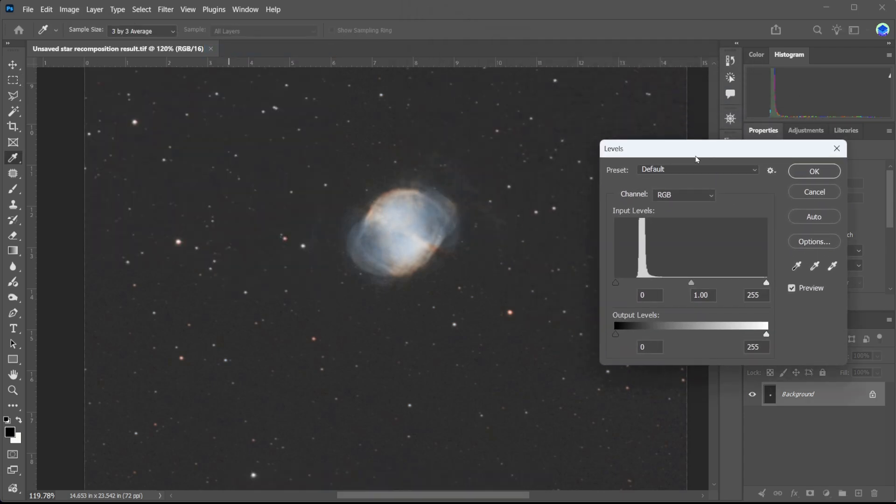
pyautogui.click(665, 200)
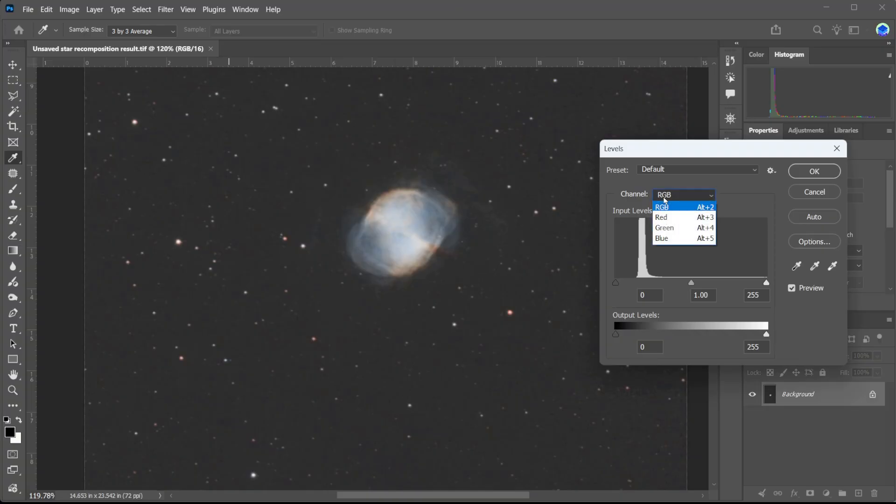
pyautogui.click(664, 212)
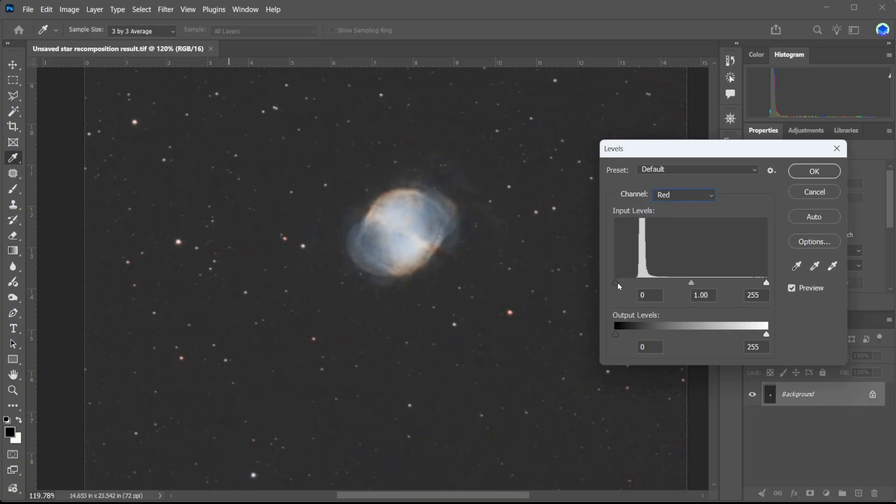
pyautogui.moveTo(617, 282); pyautogui.dragTo(629, 283)
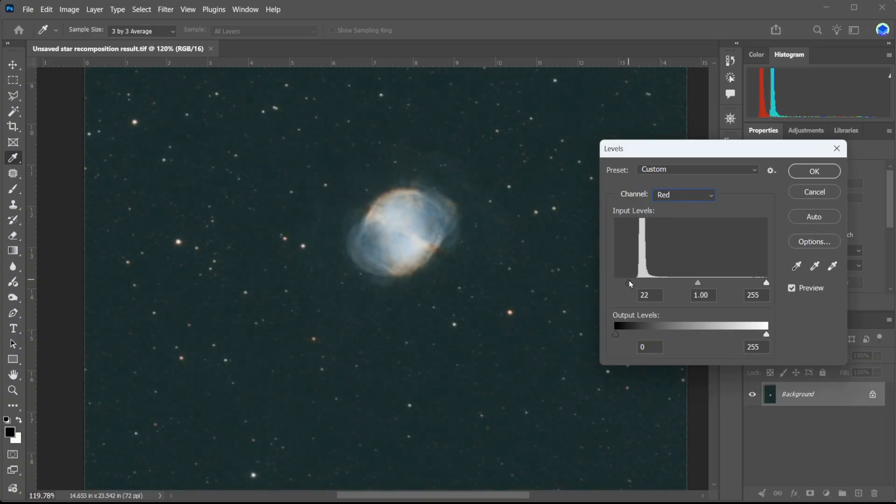
pyautogui.press('Tab')
# Set the green channel's black input level to 30 in the Levels adjustment.
pyautogui.click(710, 195)
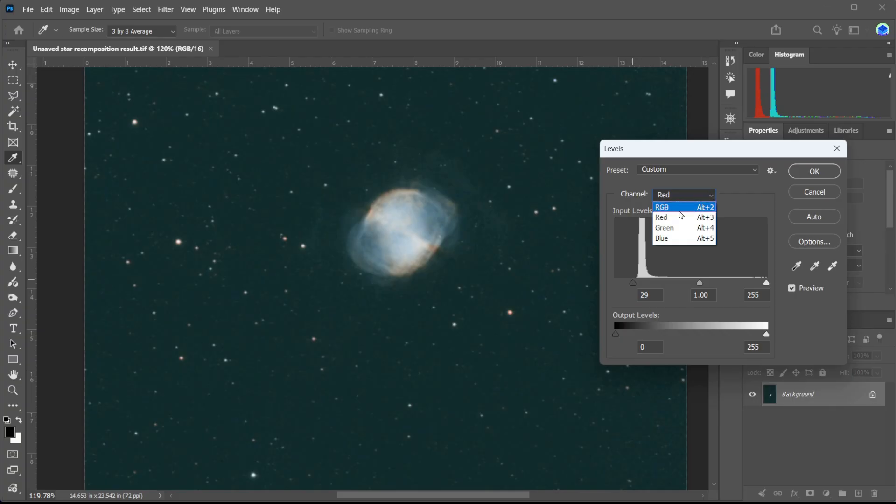
pyautogui.click(674, 228)
pyautogui.moveTo(616, 283); pyautogui.dragTo(633, 283)
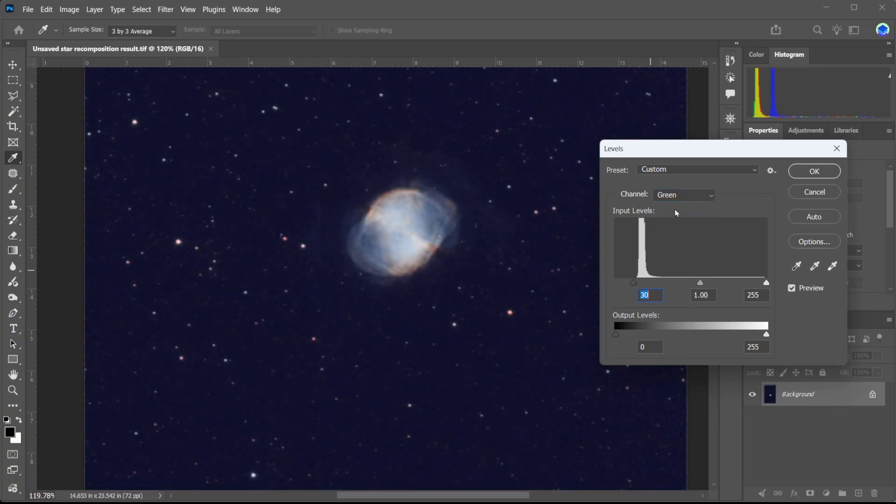
# Raise the blue channel's black input level to just before its histogram peak, fine-tune it, and apply the Levels adjustment.
pyautogui.click(684, 195)
pyautogui.click(674, 239)
pyautogui.moveTo(616, 283); pyautogui.dragTo(633, 283)
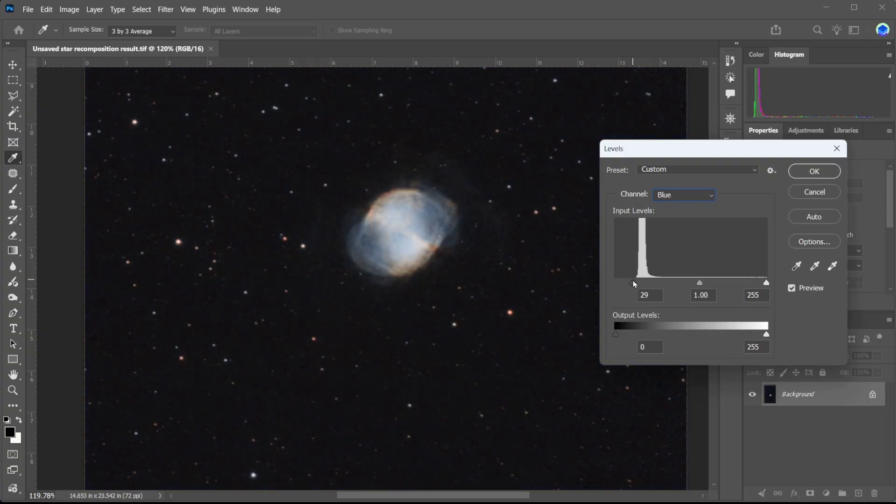
pyautogui.press('Tab')
pyautogui.press('Down')
pyautogui.moveTo(633, 284); pyautogui.dragTo(634, 283)
pyautogui.click(806, 171)
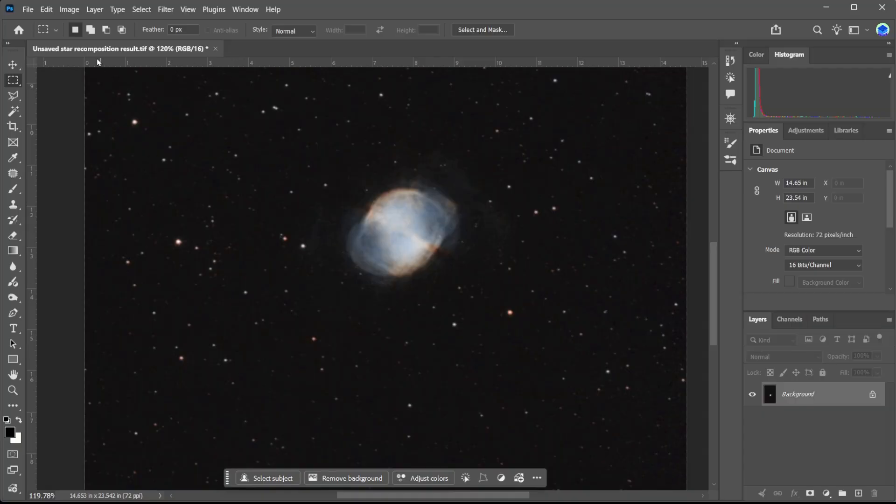
# Apply a Curves adjustment with RGB points sampled at 25 and 203, raising the lower point's output to 29.
pyautogui.click(69, 10)
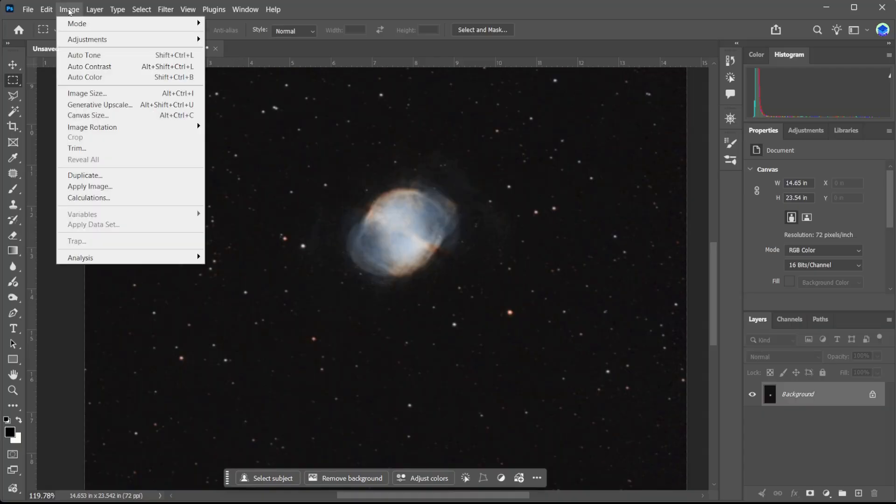
pyautogui.moveTo(72, 42)
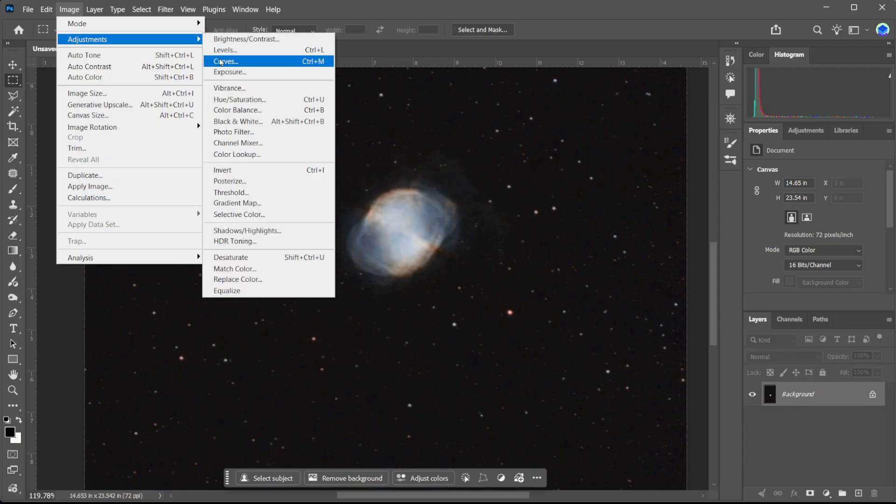
pyautogui.click(224, 61)
pyautogui.moveTo(0, 91); pyautogui.dragTo(771, 136)
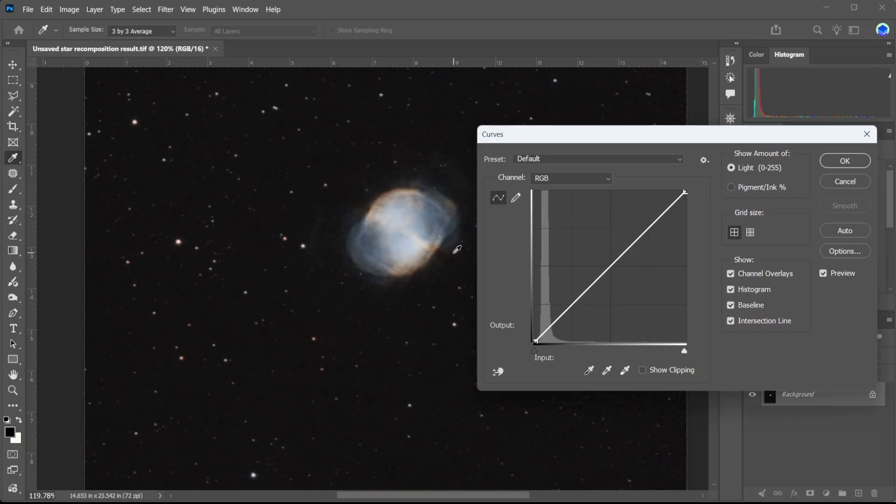
pyautogui.keyDown('ctrl'); pyautogui.click(459, 177); pyautogui.keyUp('ctrl')
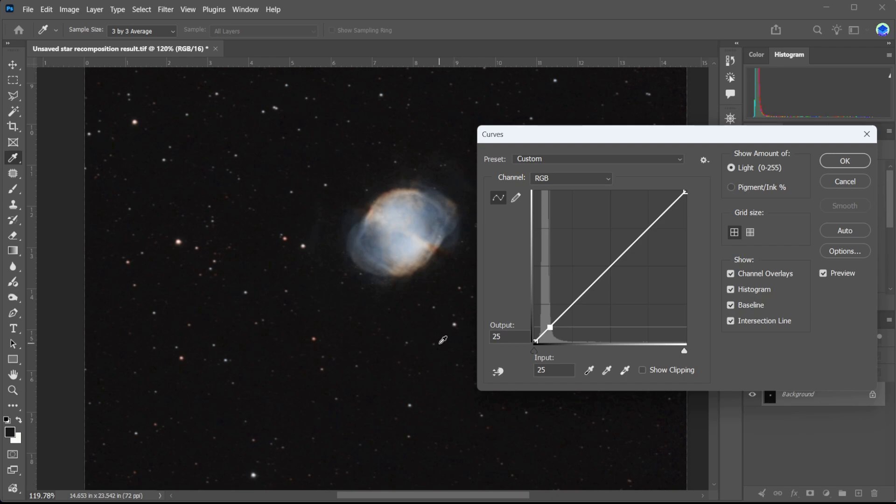
pyautogui.keyDown('ctrl'); pyautogui.click(427, 241); pyautogui.keyUp('ctrl')
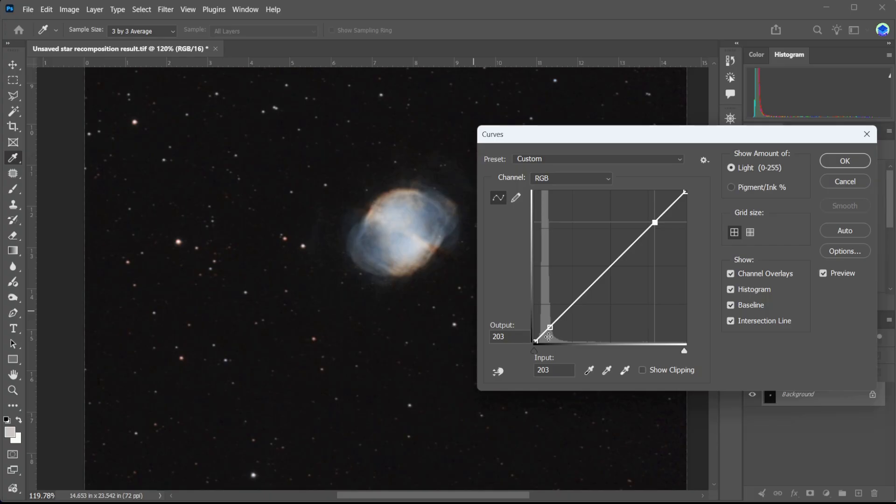
pyautogui.click(551, 328)
pyautogui.moveTo(550, 327)
pyautogui.mouseDown()
pyautogui.moveTo(550, 309)
pyautogui.moveTo(551, 325)
pyautogui.mouseUp()
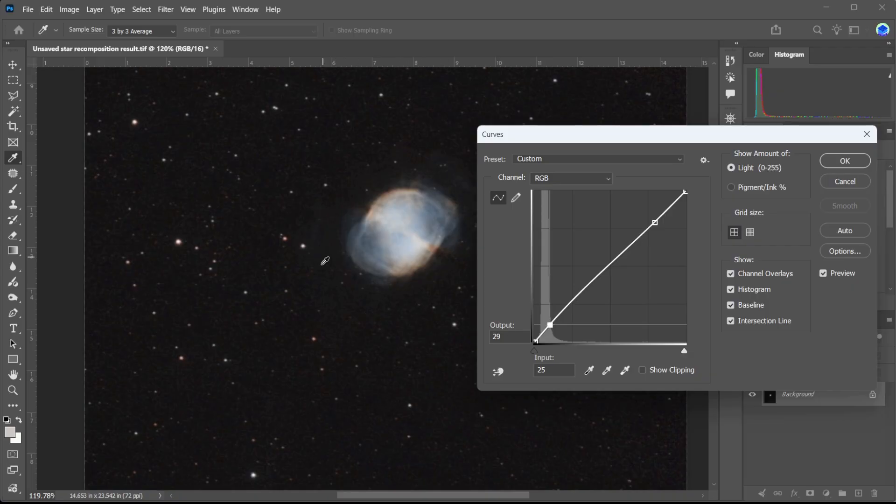
pyautogui.click(843, 161)
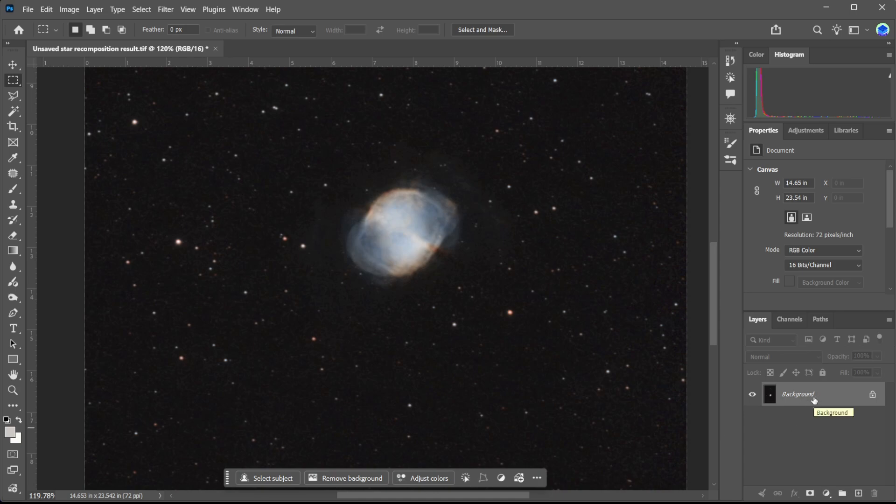
# Duplicate the background layer and apply a High Pass filter with a 2.0 pixel radius to the copy.
pyautogui.hotkey('ctrl', 'j')
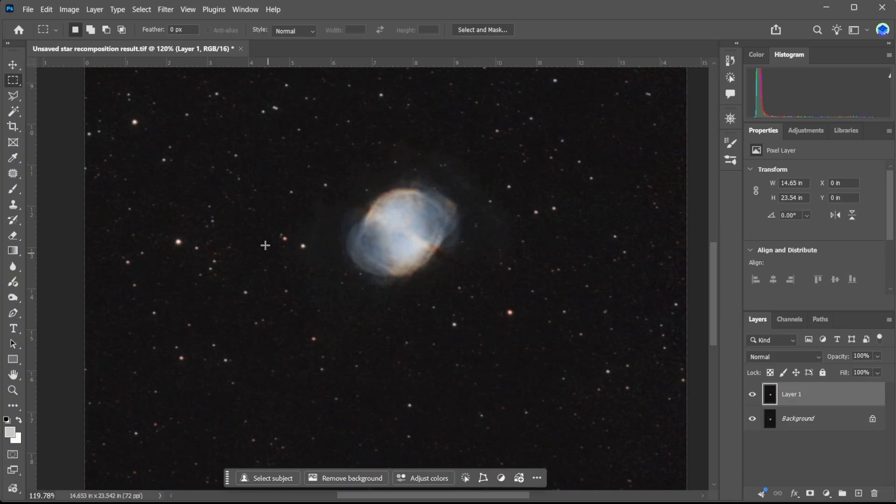
pyautogui.click(166, 9)
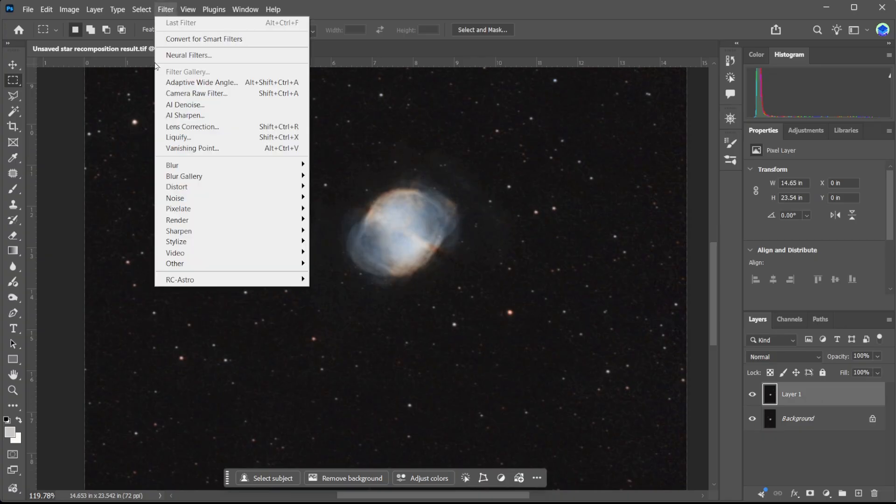
pyautogui.moveTo(304, 265)
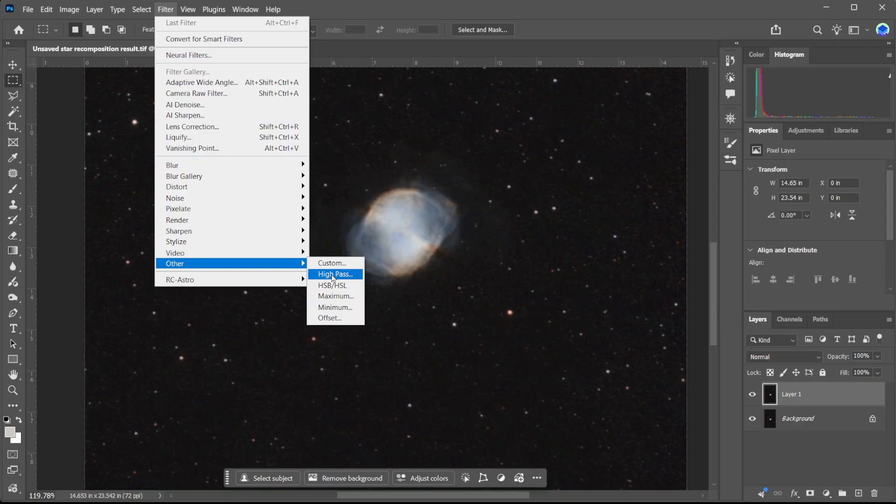
pyautogui.click(333, 275)
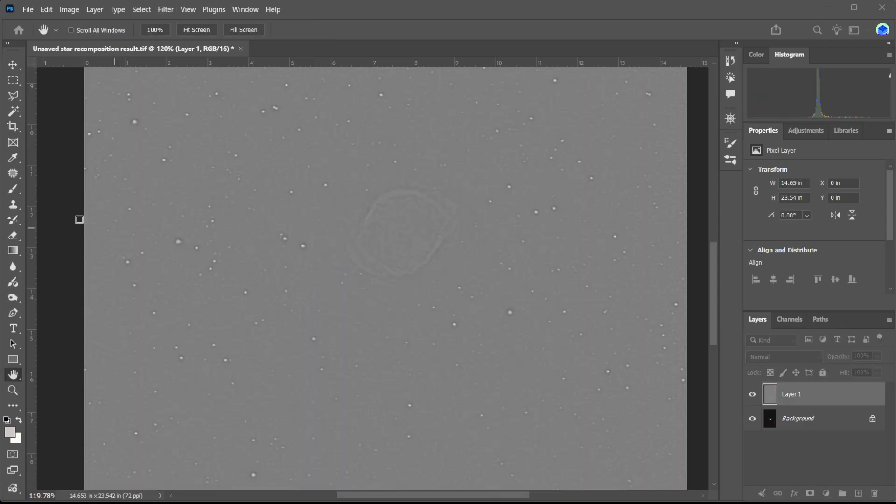
pyautogui.moveTo(589, 102); pyautogui.dragTo(590, 109)
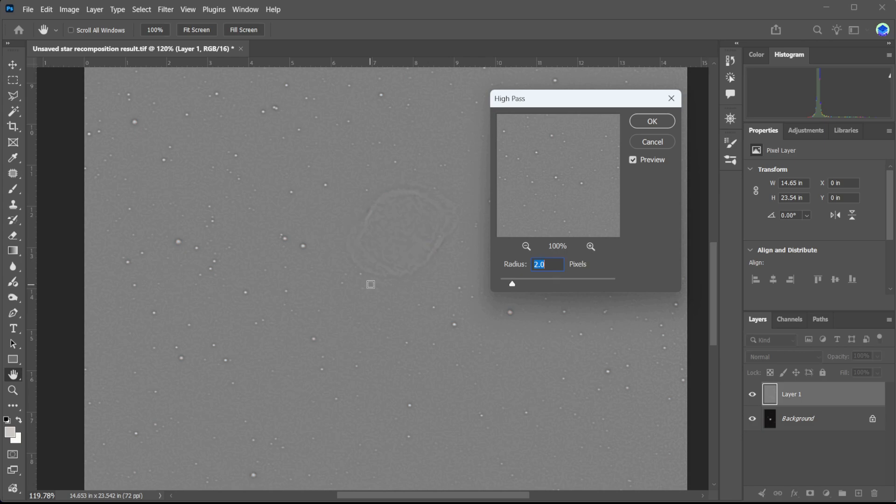
pyautogui.click(653, 122)
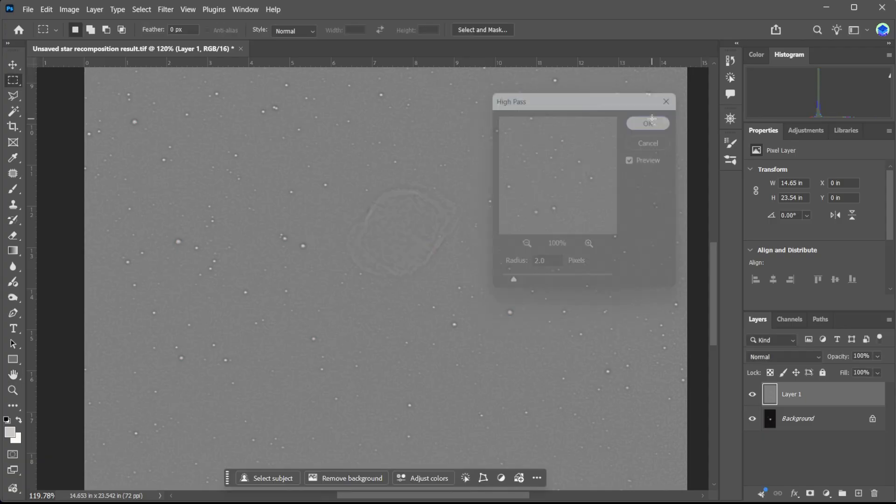
# Set the high-pass layer's blend mode to Soft Light and compare the nebula with that layer hidden and shown.
pyautogui.click(769, 356)
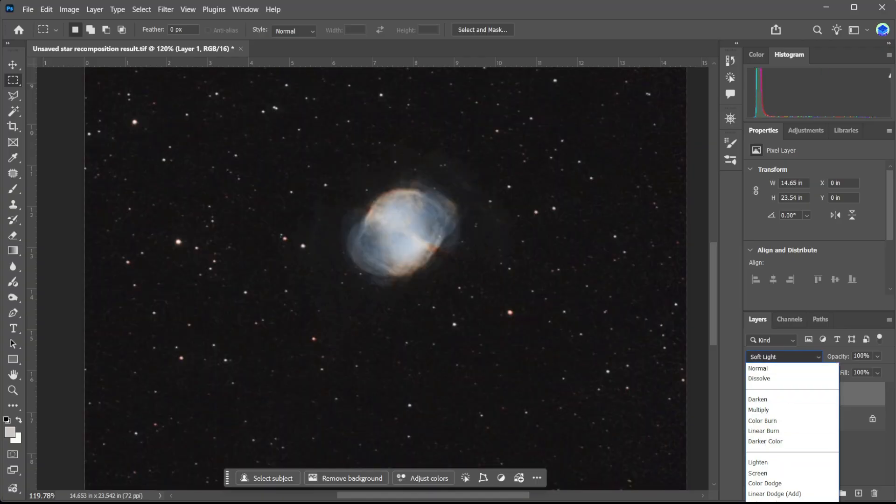
pyautogui.press('Return')
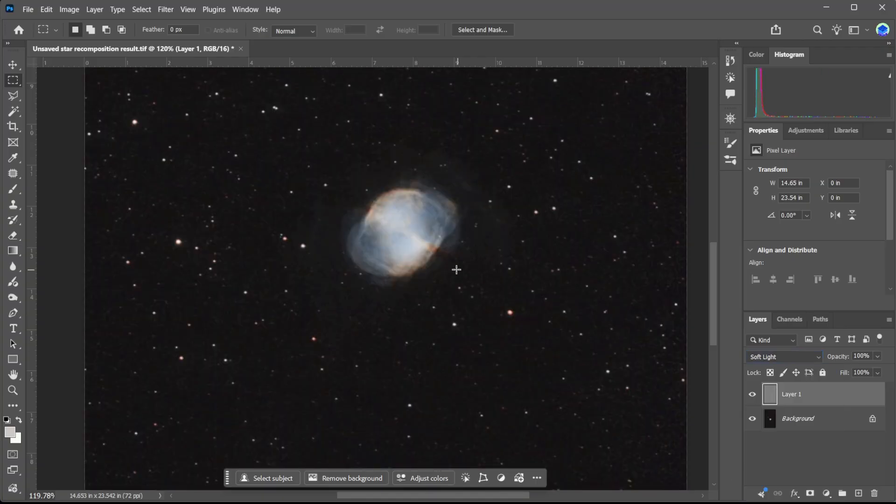
pyautogui.scroll(5, 419, 243)
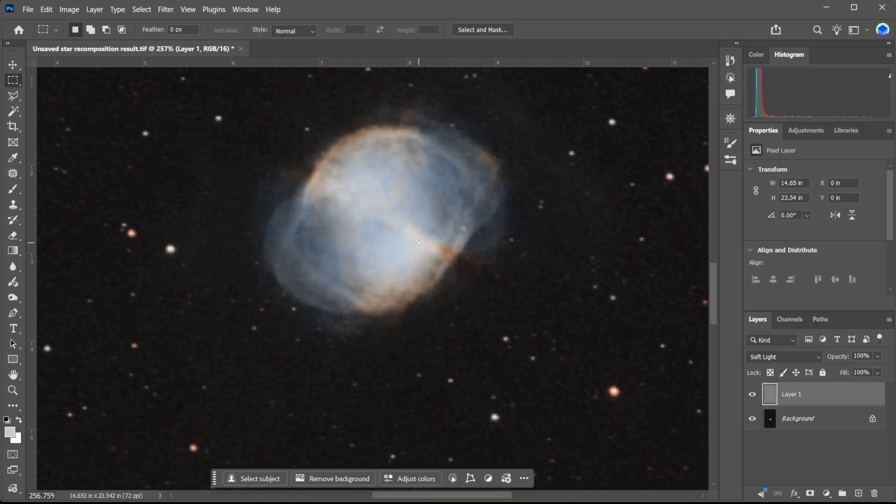
pyautogui.click(753, 396)
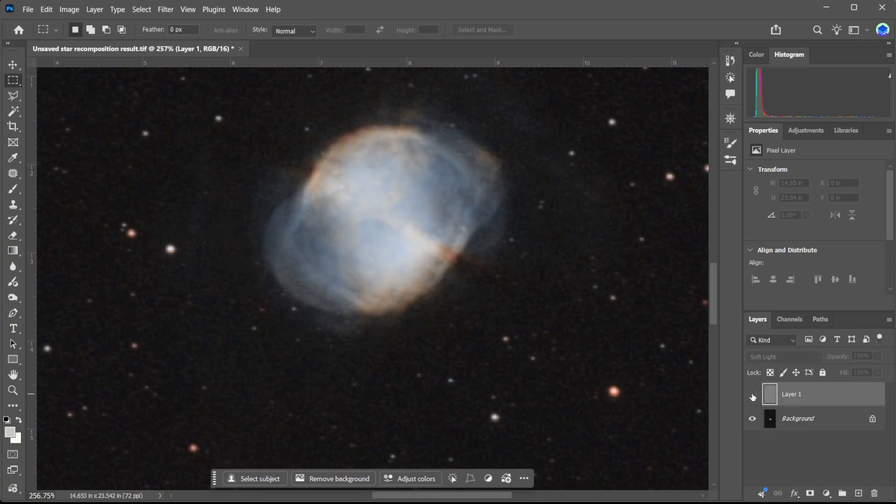
pyautogui.click(753, 397)
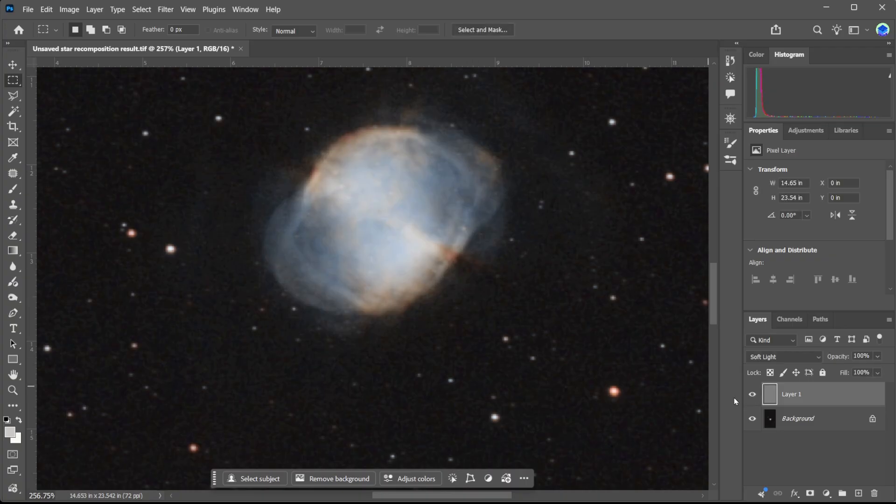
pyautogui.click(753, 397)
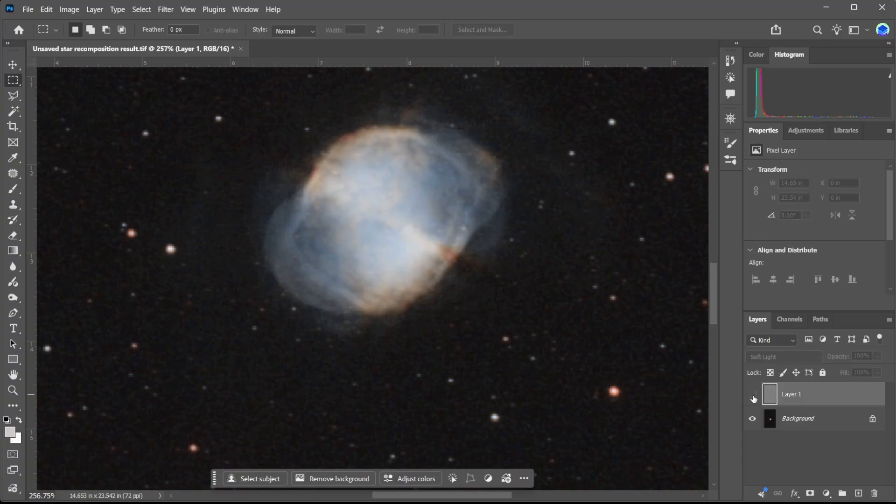
pyautogui.click(753, 396)
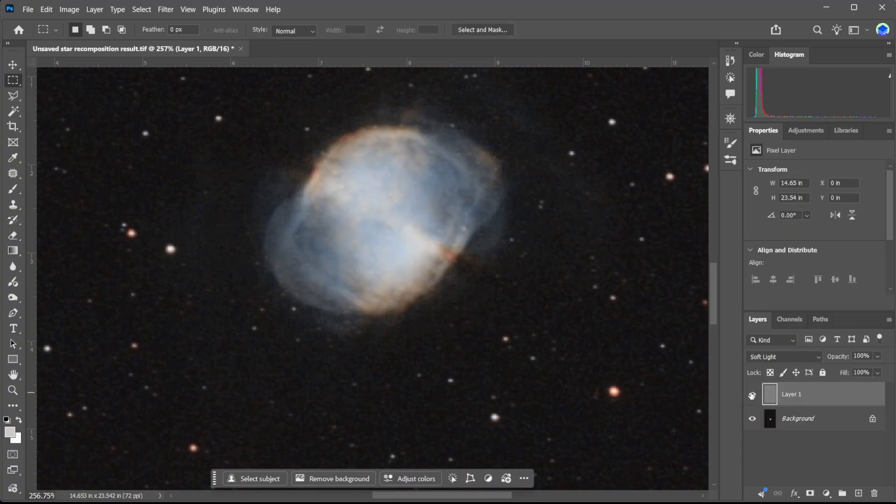